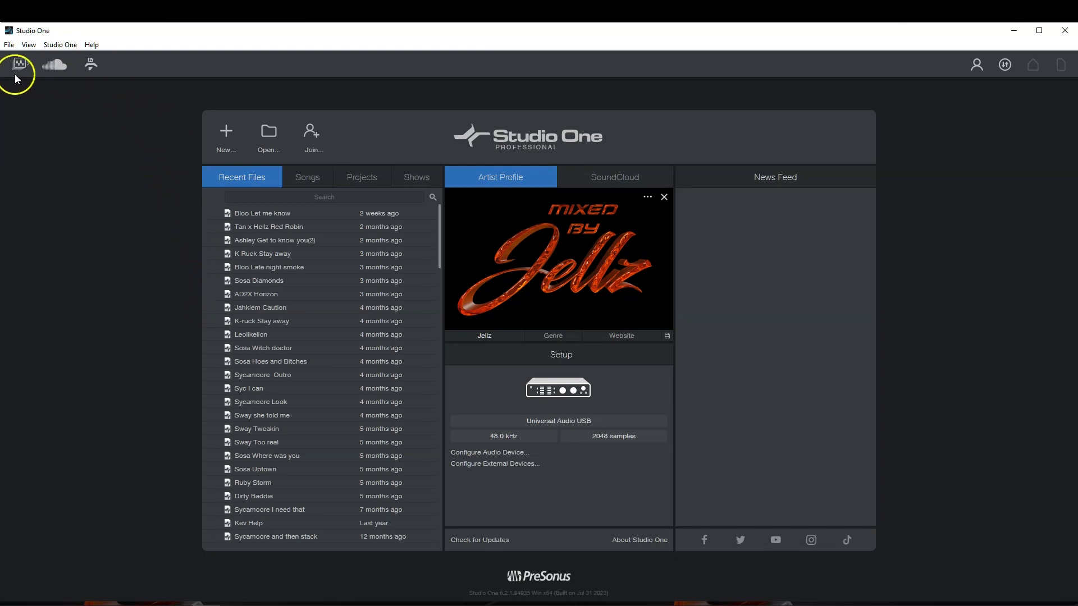
Step: Browse the File, View, Studio One and Help menus without choosing any command
click(9, 45)
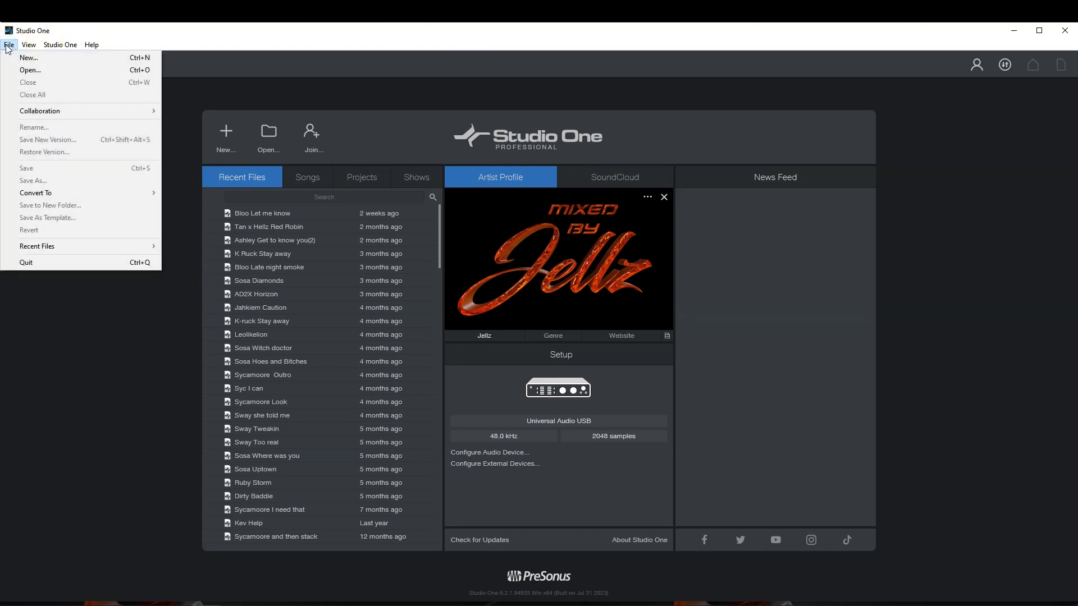
click(34, 45)
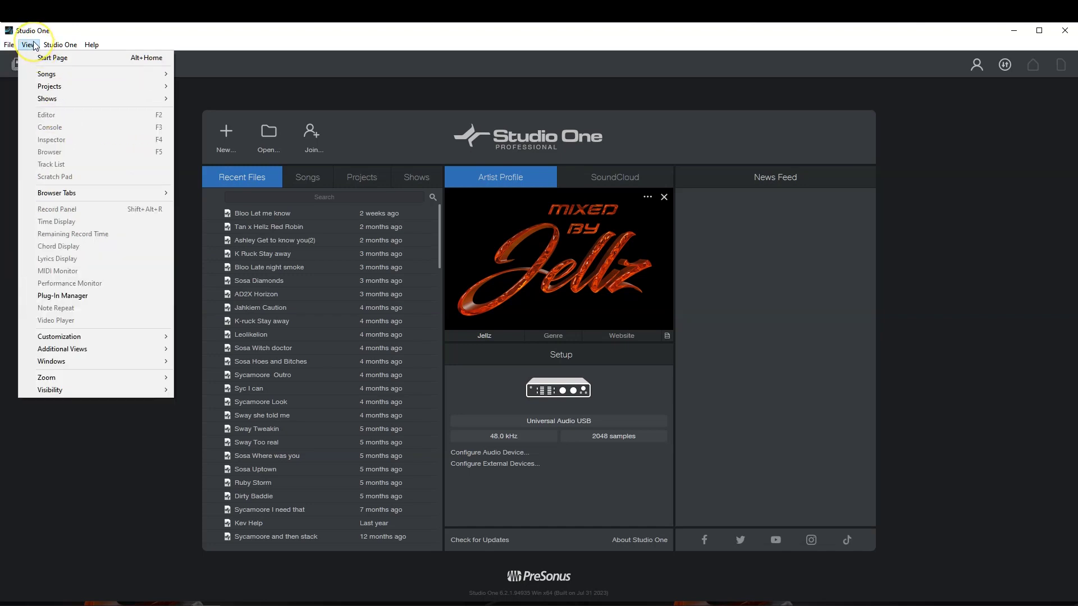
click(51, 45)
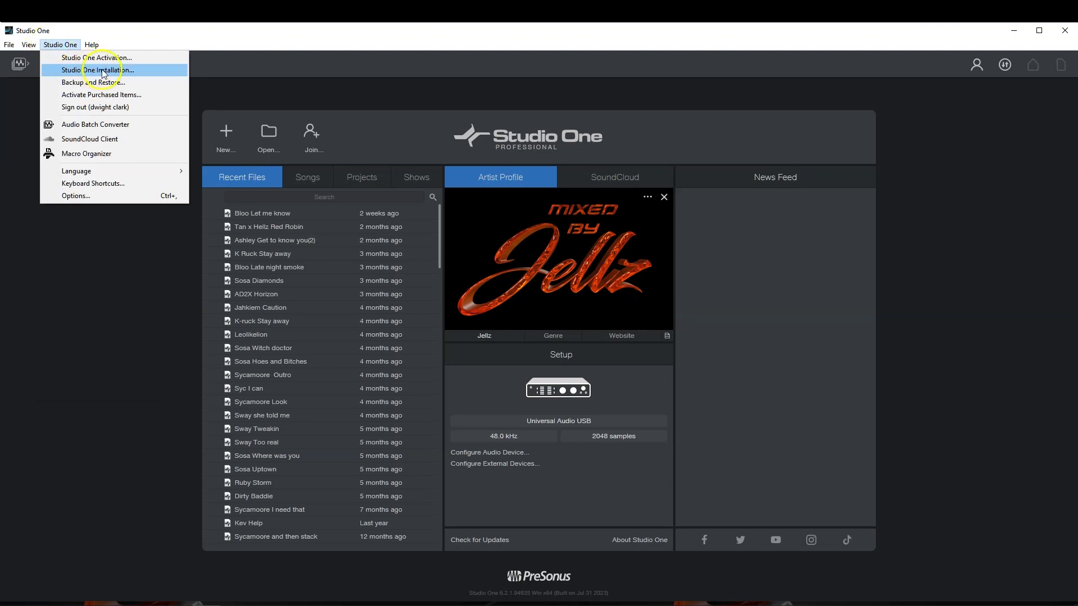
click(94, 175)
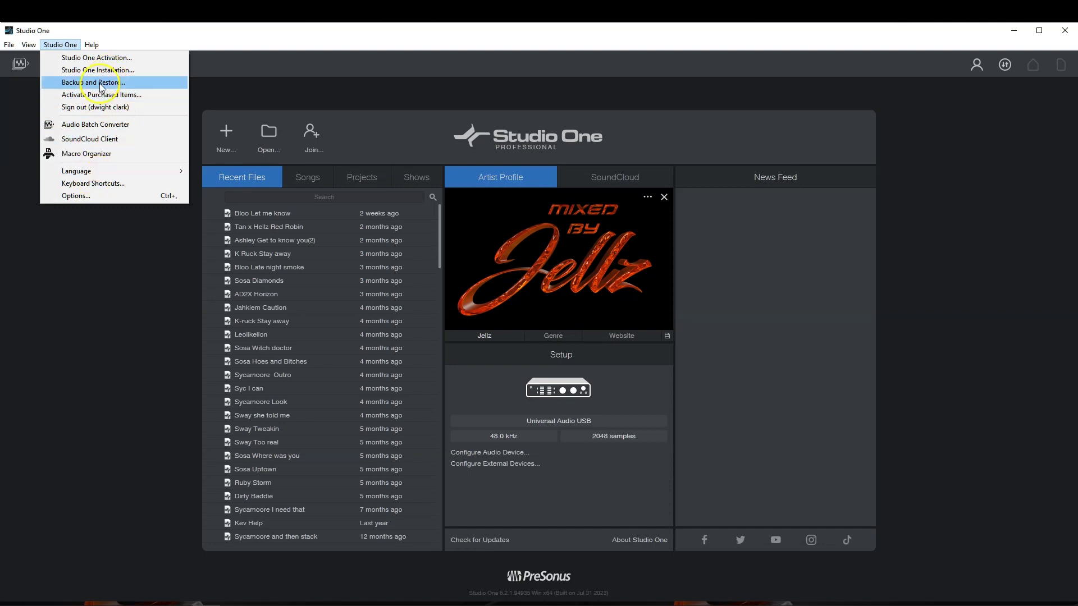
click(92, 45)
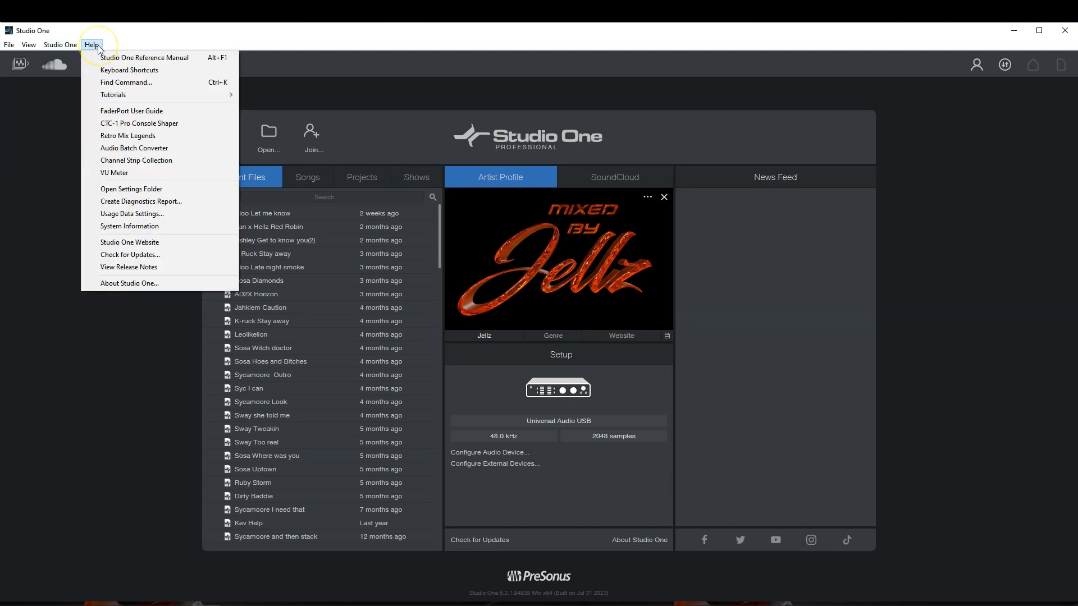
click(111, 57)
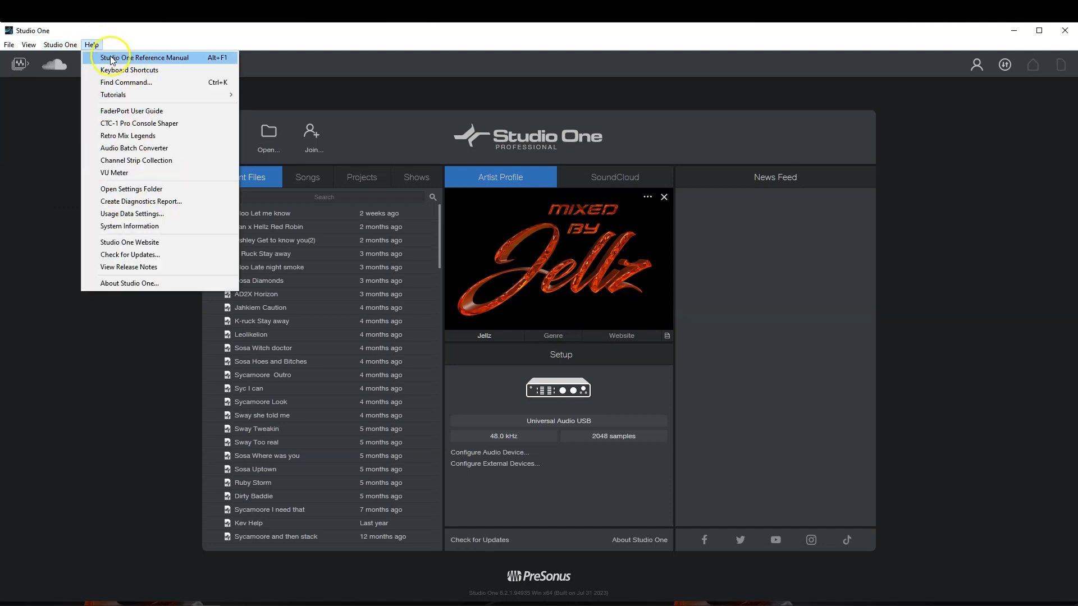
click(22, 180)
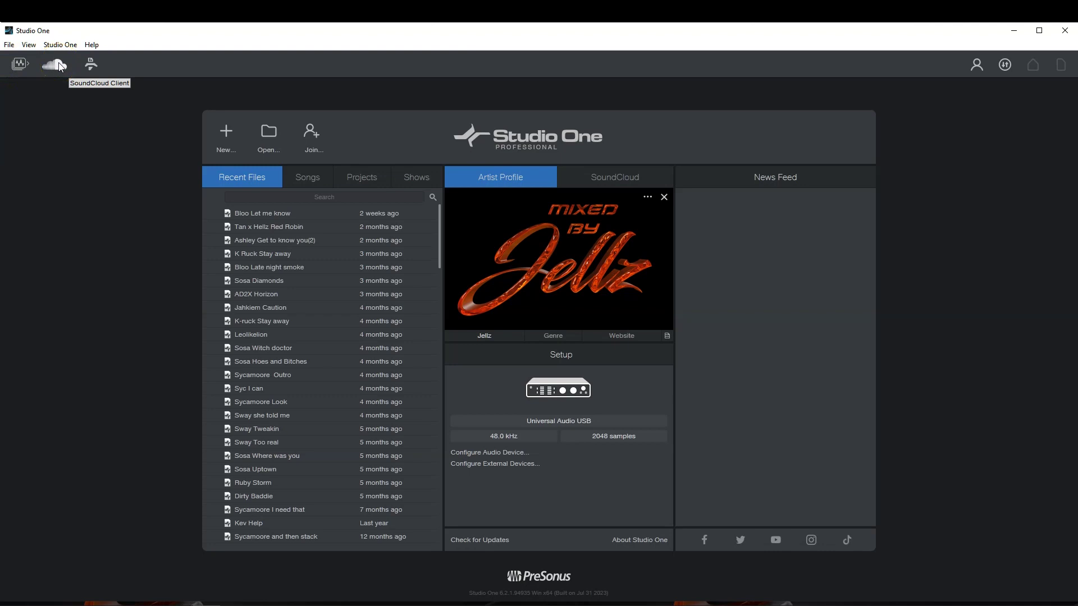
Step: Open the Macro Organizer, move it to the screen centre, scroll its list, then close it
click(90, 64)
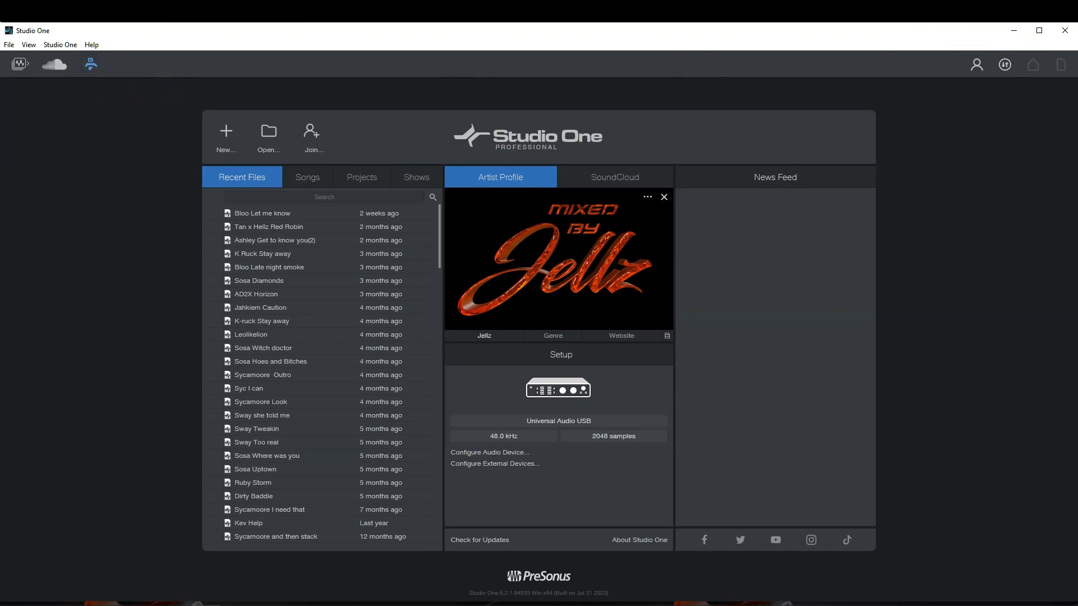
drag(1022, 212, 573, 308)
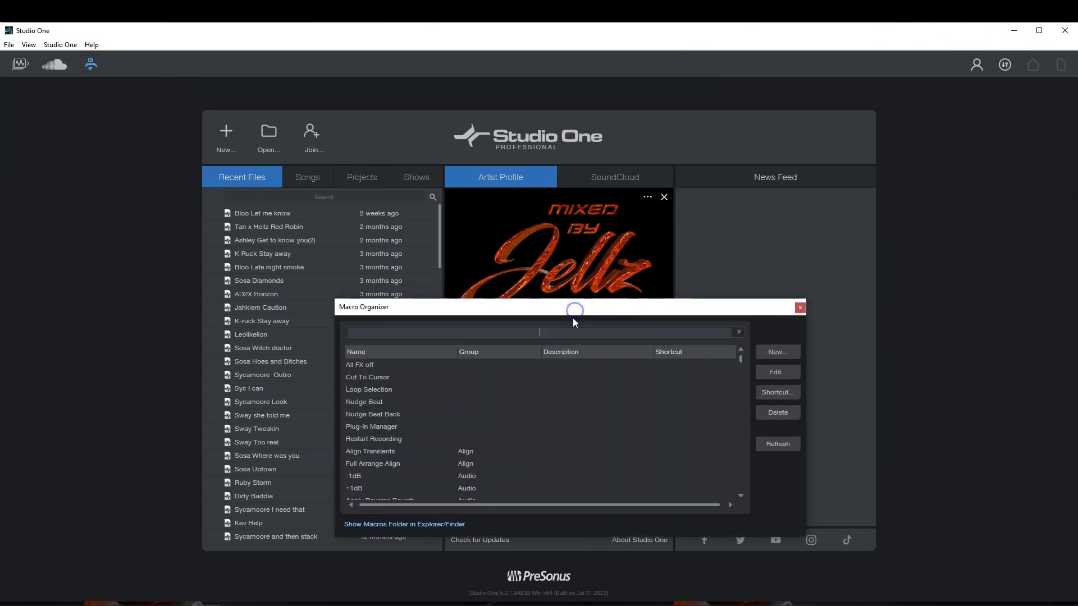
scroll(516, 469, down, 12)
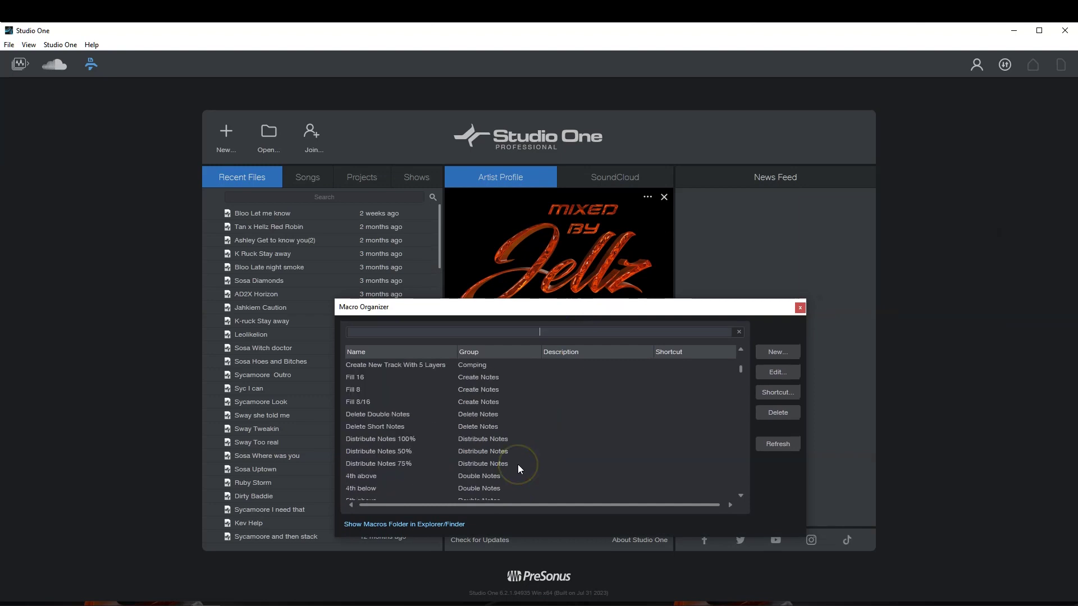
click(800, 307)
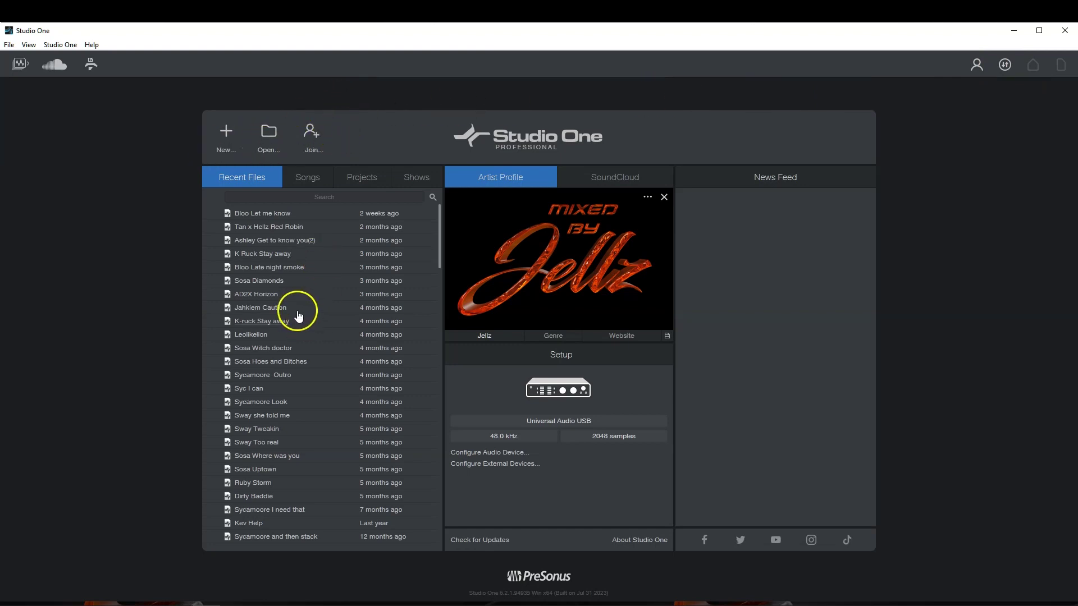
Step: Browse the start page's Songs, Projects, Shows and Recent lists and SoundCloud panel, restoring the artist profile
click(308, 177)
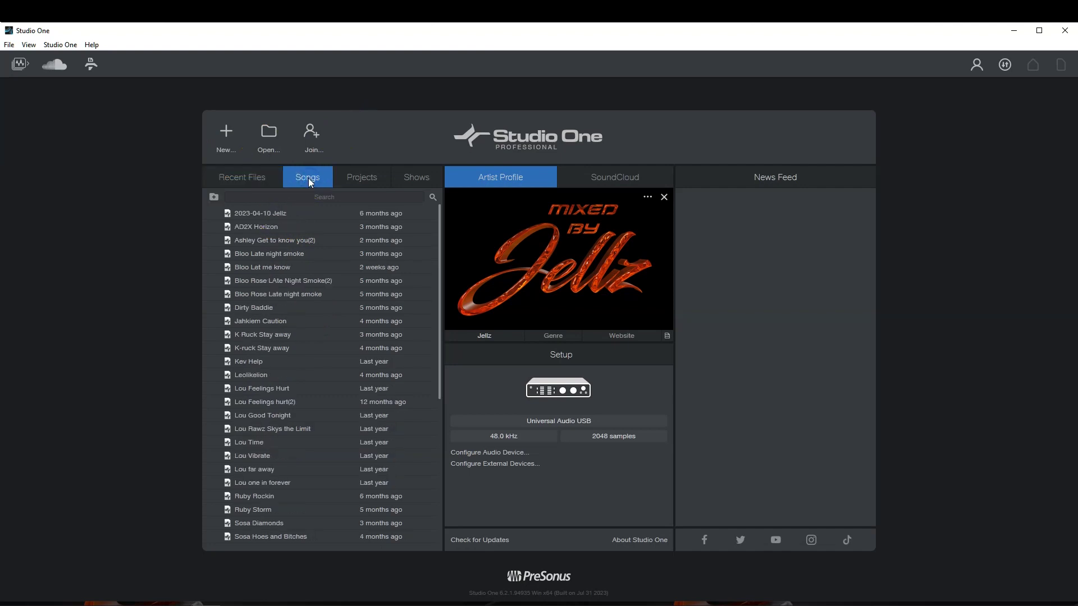
click(359, 180)
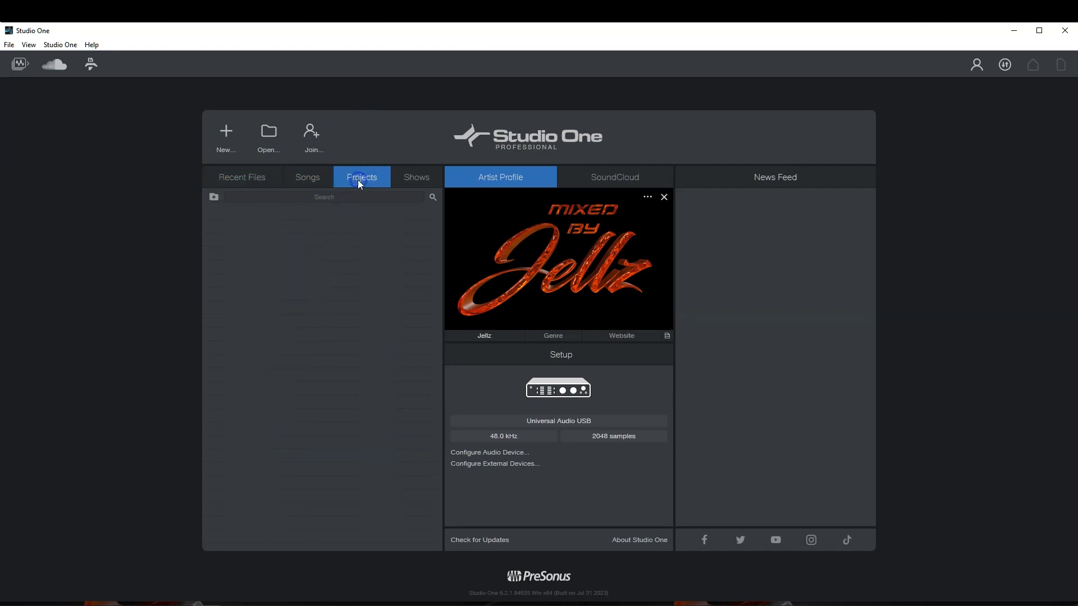
click(419, 178)
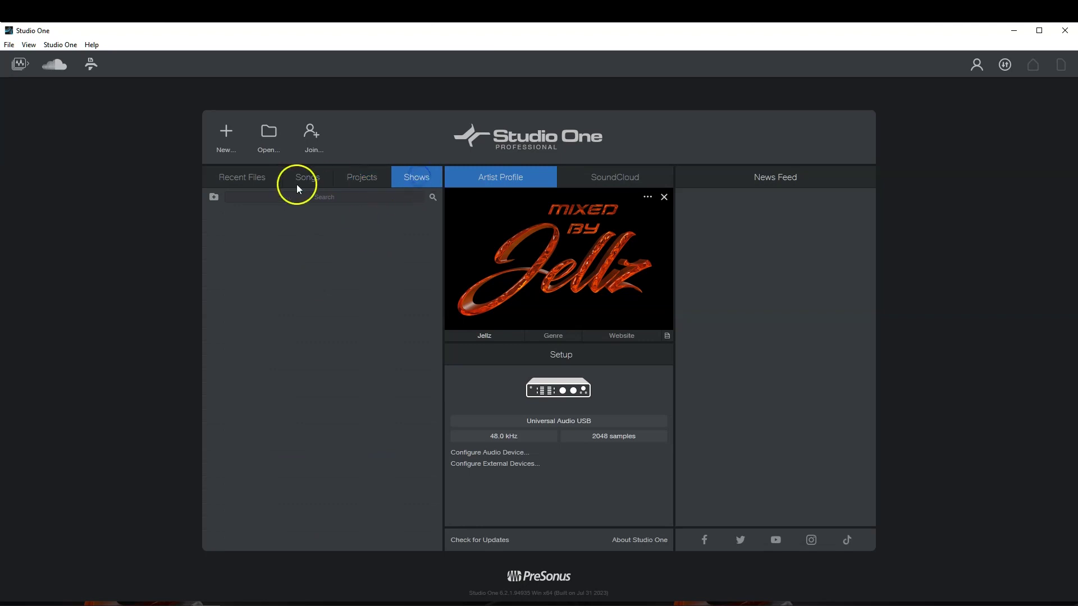
click(249, 180)
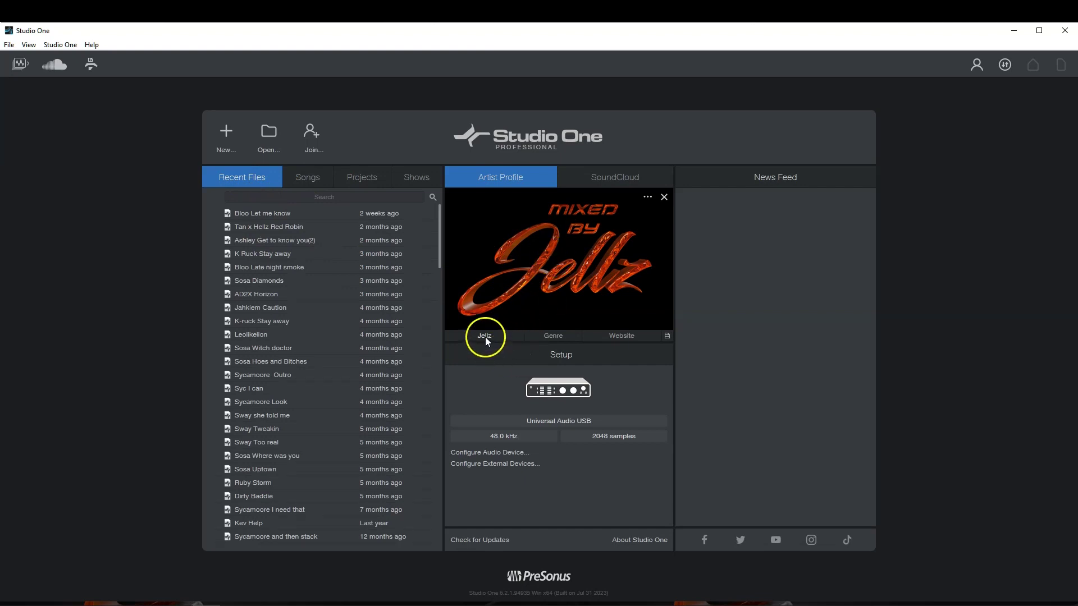
click(616, 337)
click(609, 177)
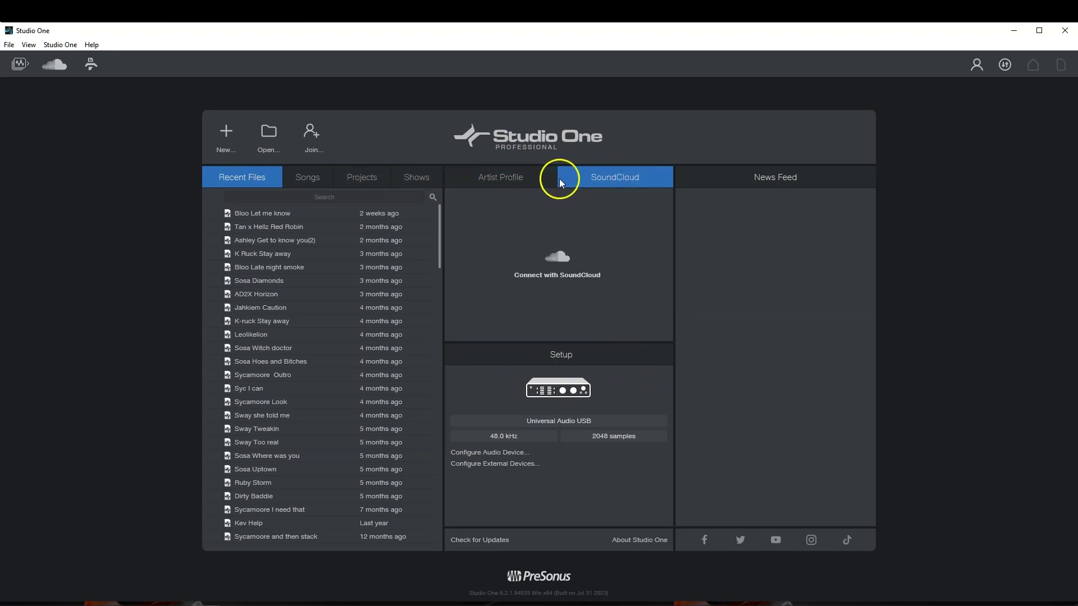
click(509, 178)
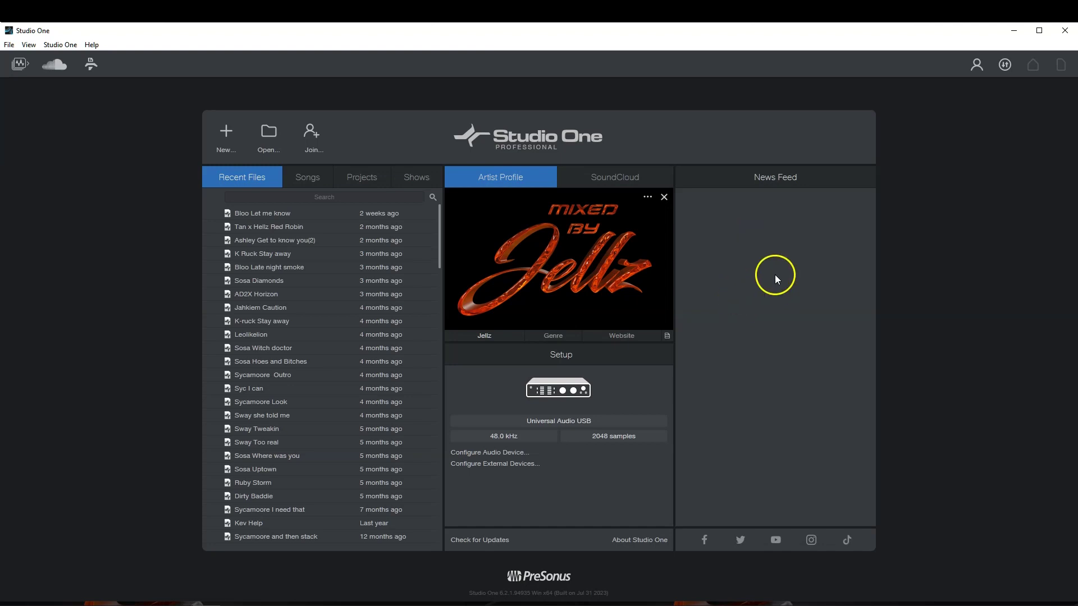
Step: Open Options from the Setup panel and view the audio device, General, Keyboard Shortcuts, Locations and External Devices pages
click(573, 391)
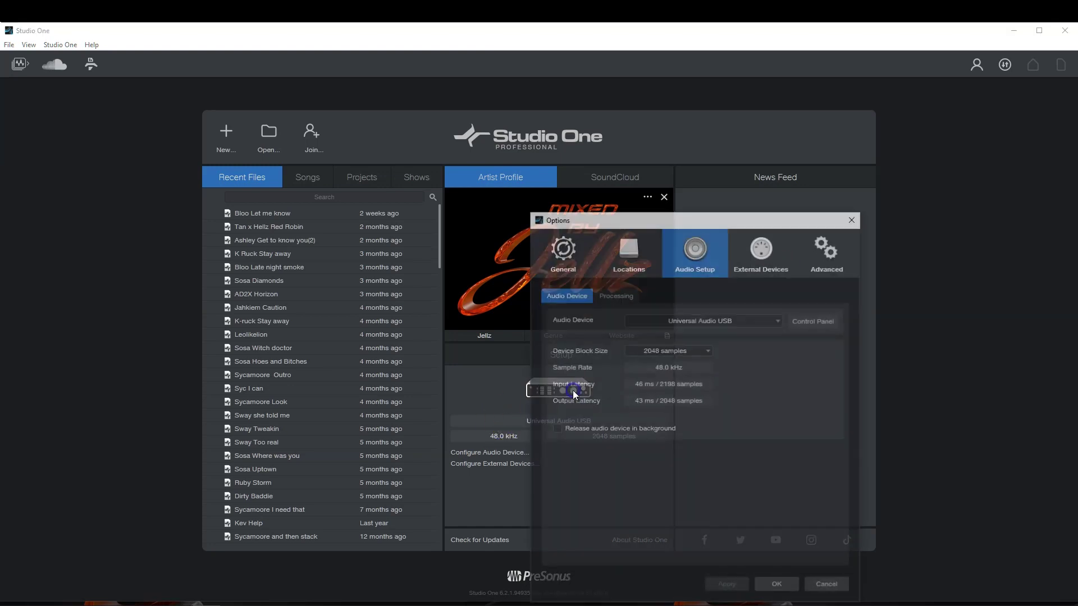
click(752, 319)
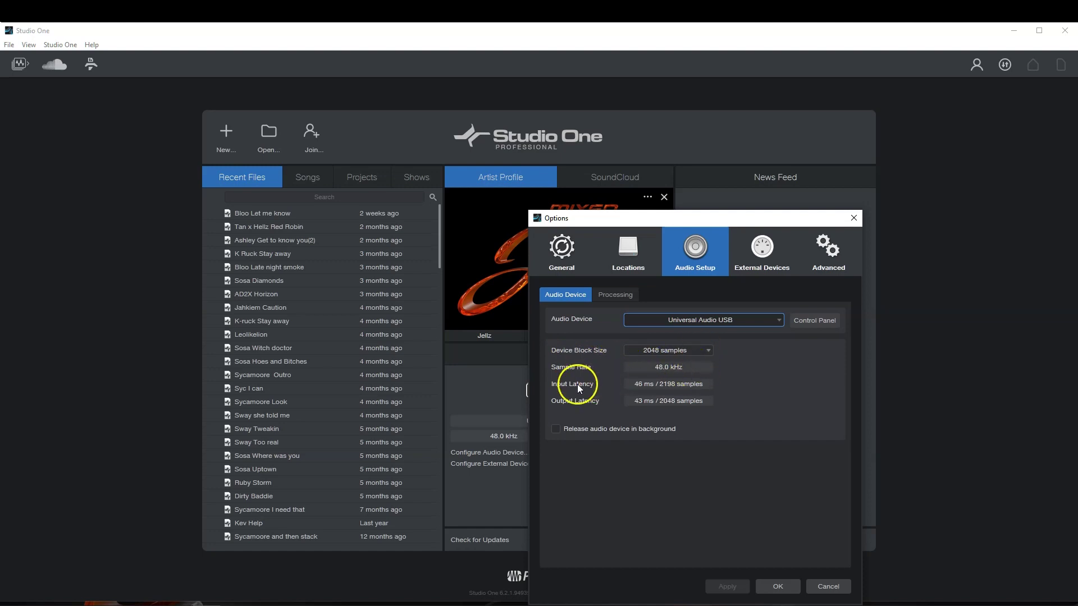
click(559, 251)
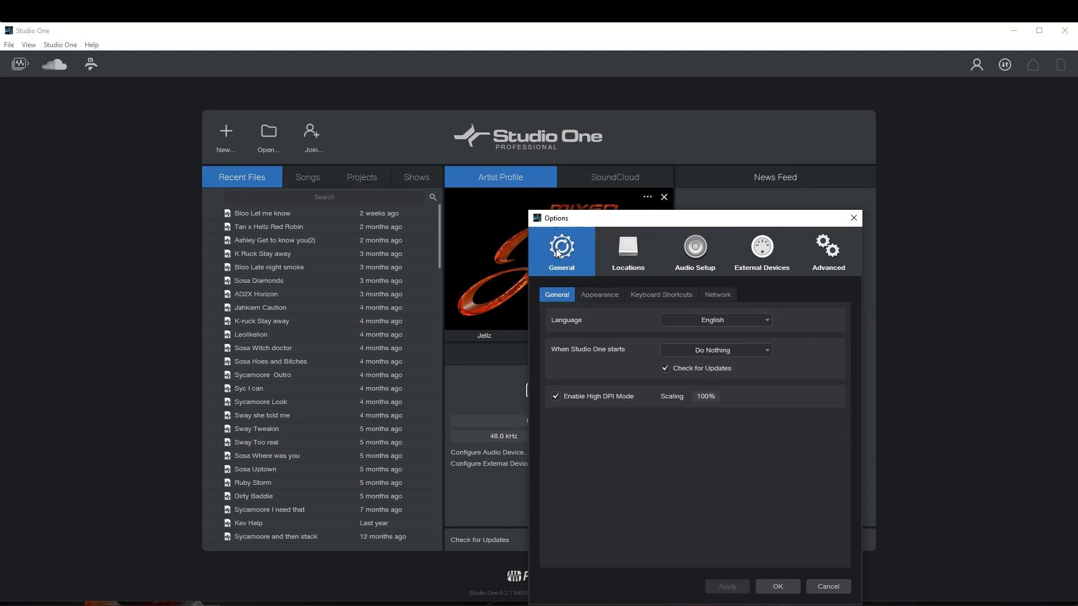
click(597, 296)
click(668, 297)
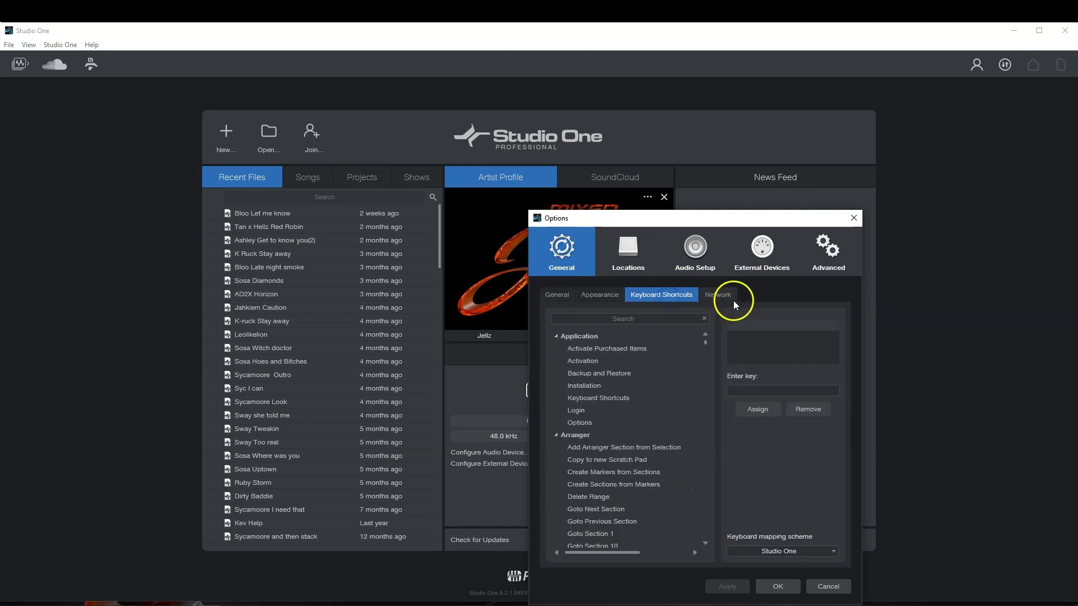
click(628, 256)
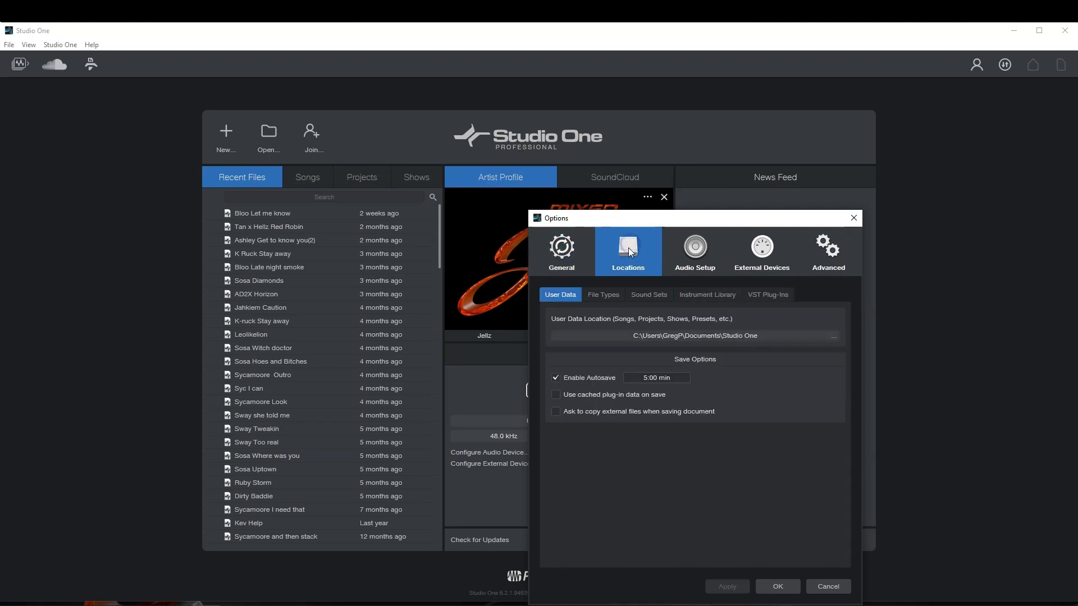
click(696, 246)
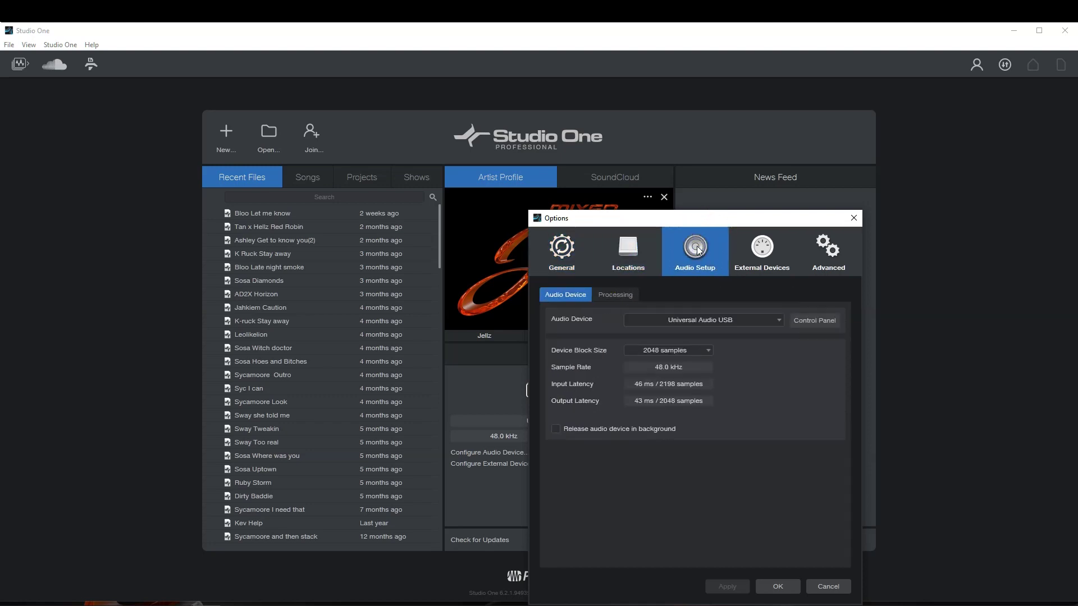
click(773, 250)
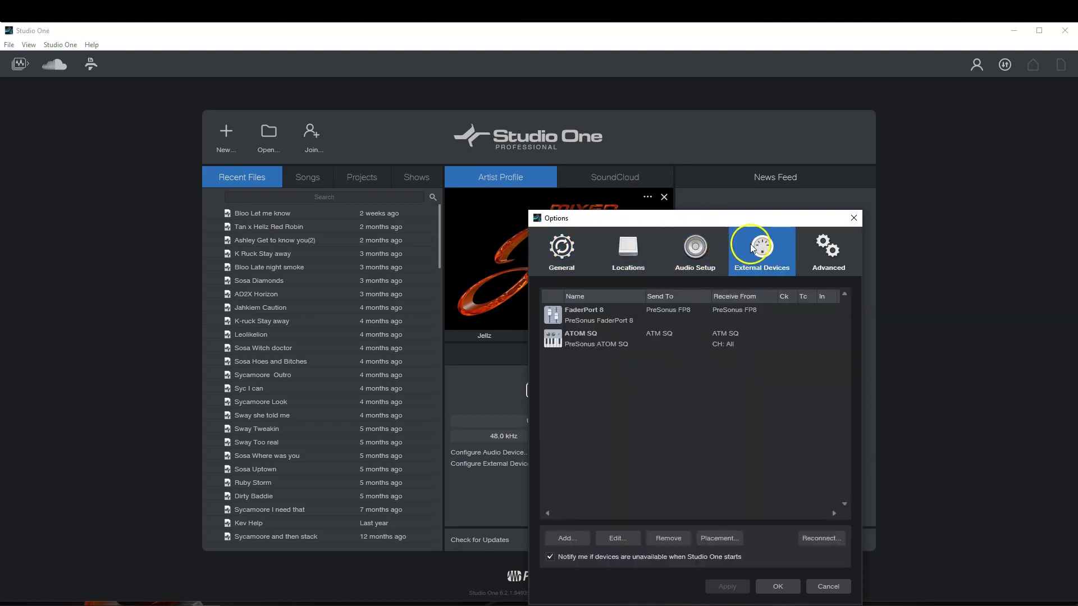
Step: Tour the Advanced subtabs from Editing to Video, return to General, and close Options
click(828, 256)
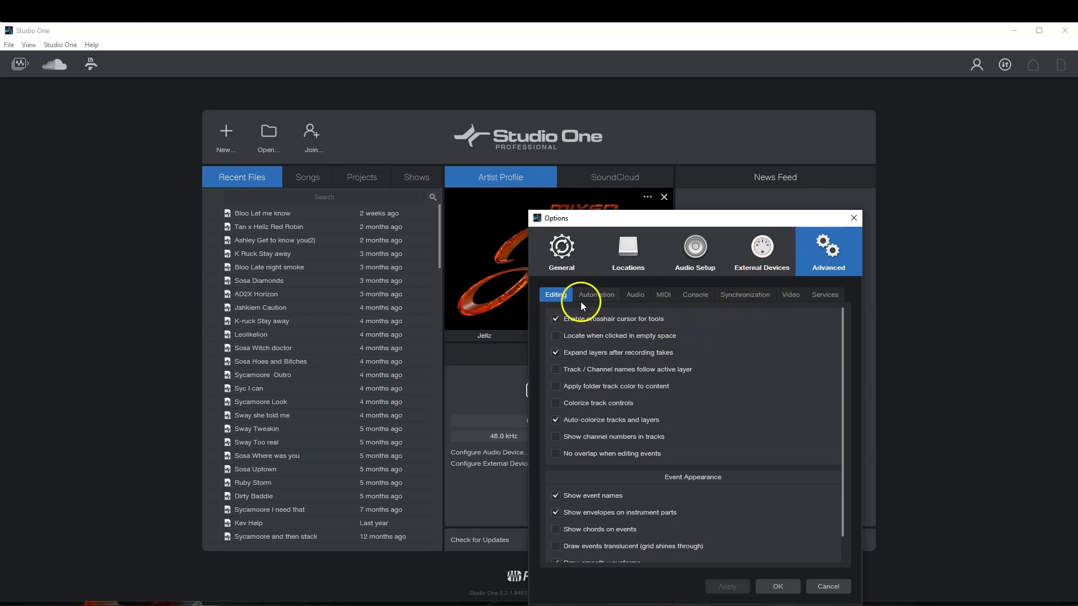
click(592, 293)
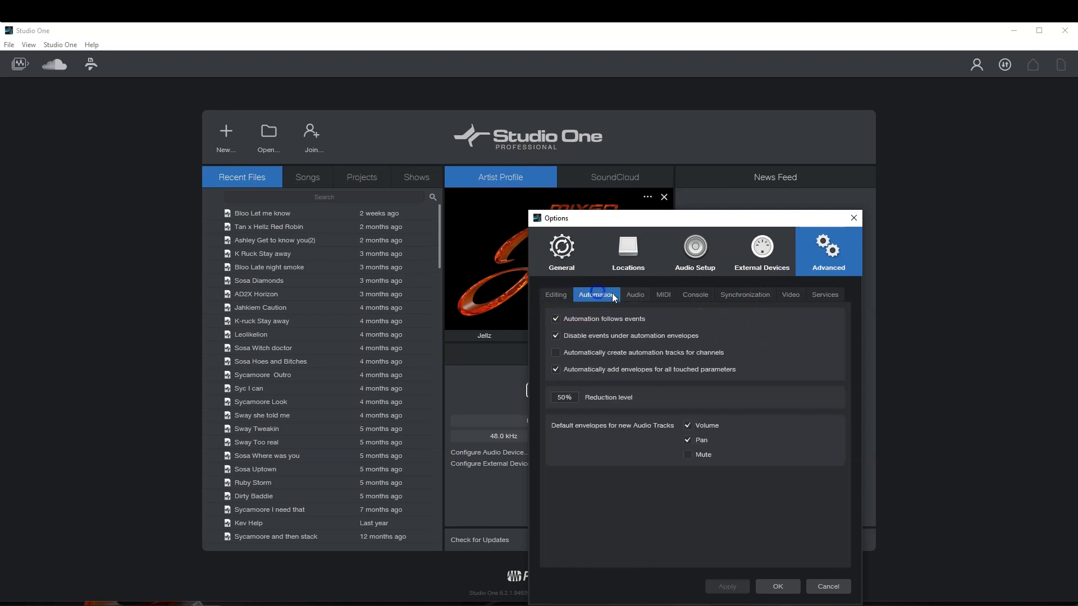
click(635, 293)
click(663, 294)
click(700, 298)
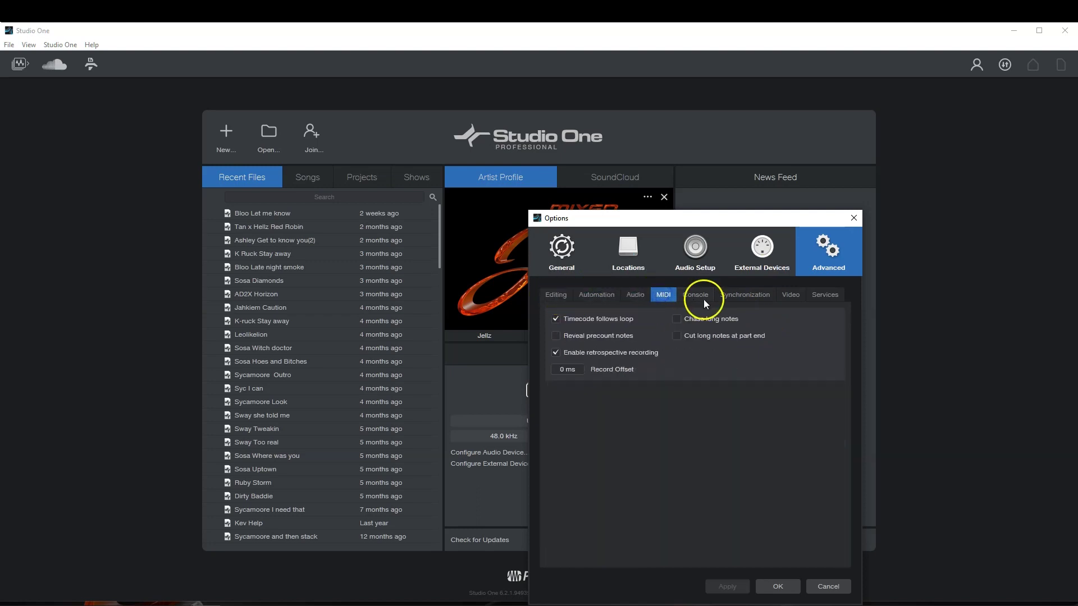
click(741, 297)
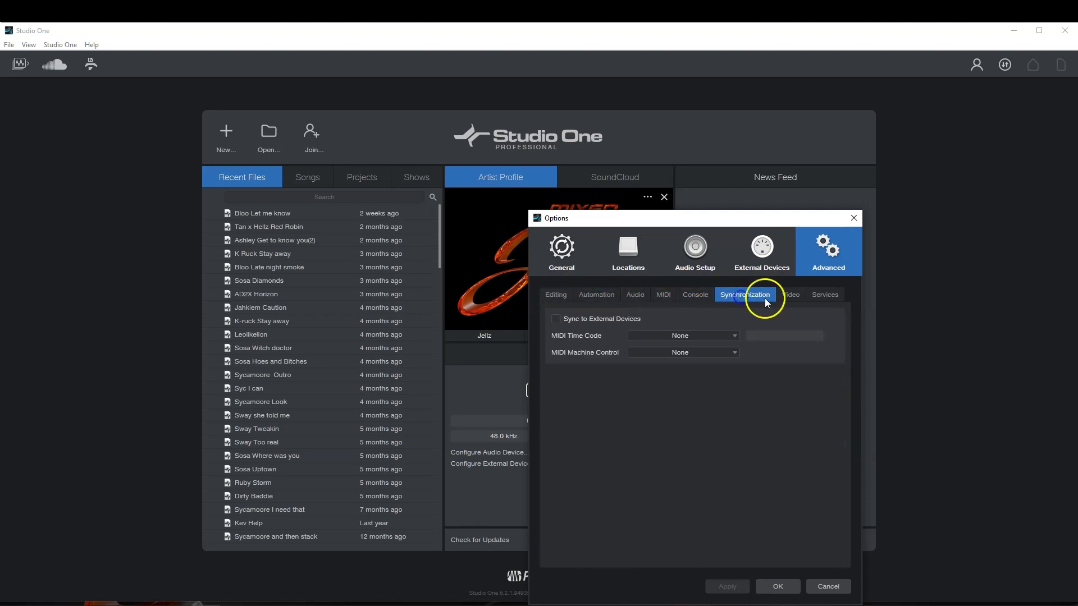
click(792, 295)
click(556, 294)
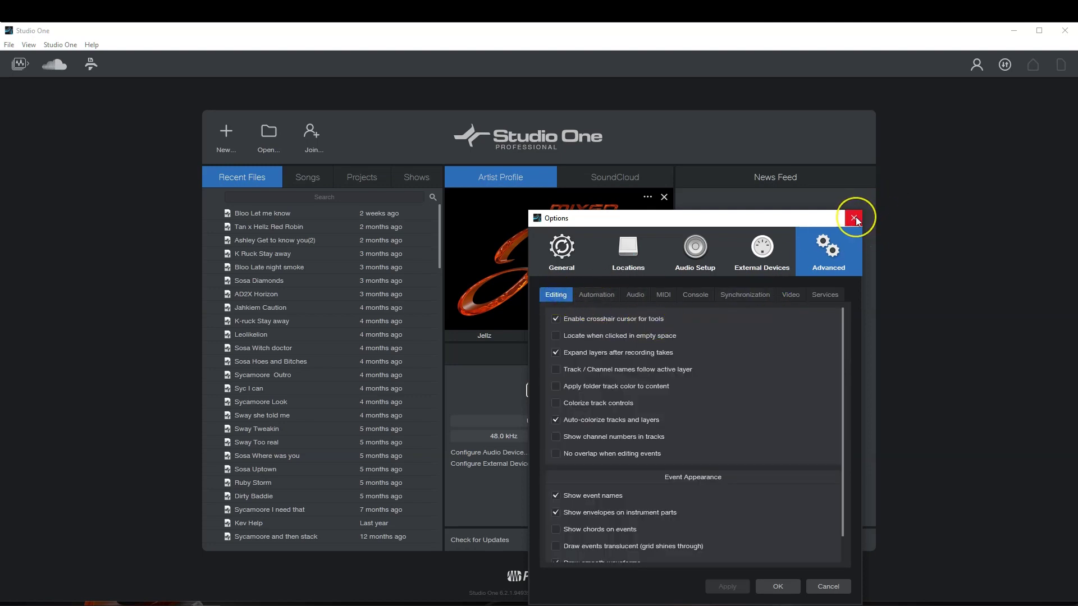
click(561, 248)
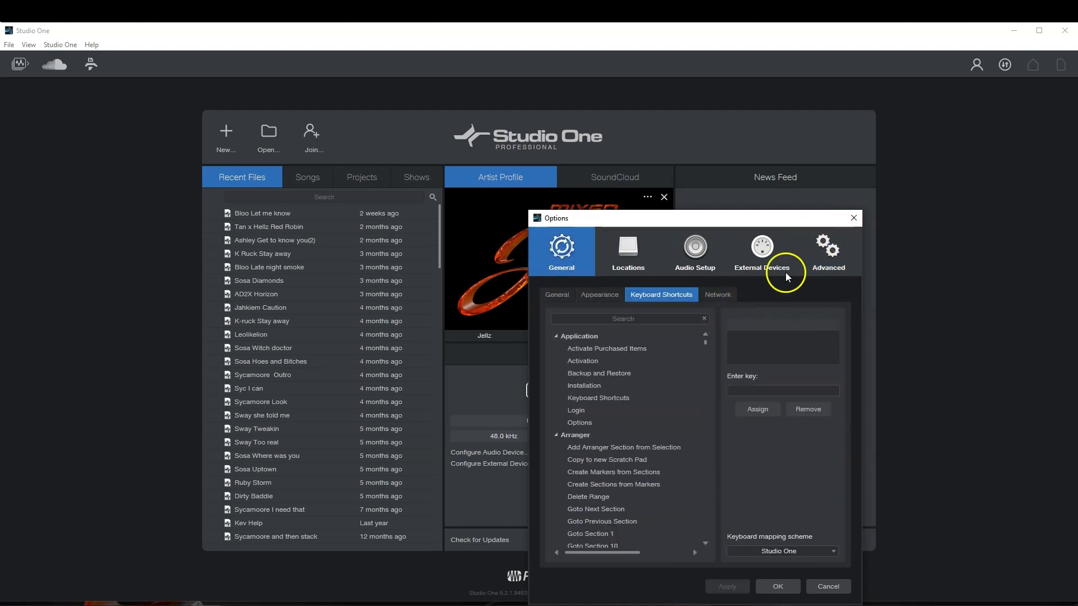
click(852, 219)
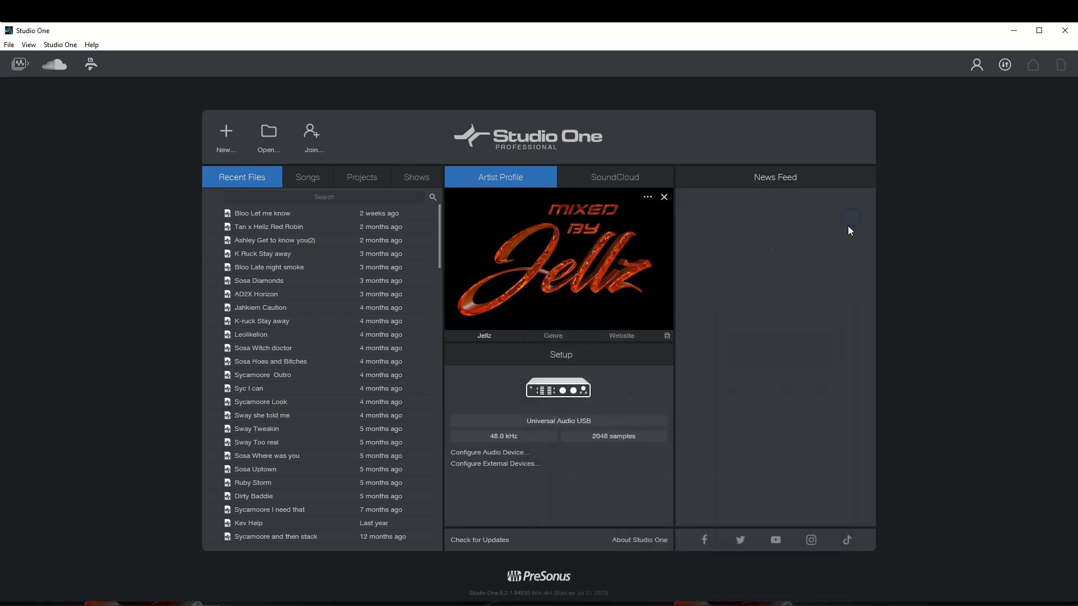
click(489, 452)
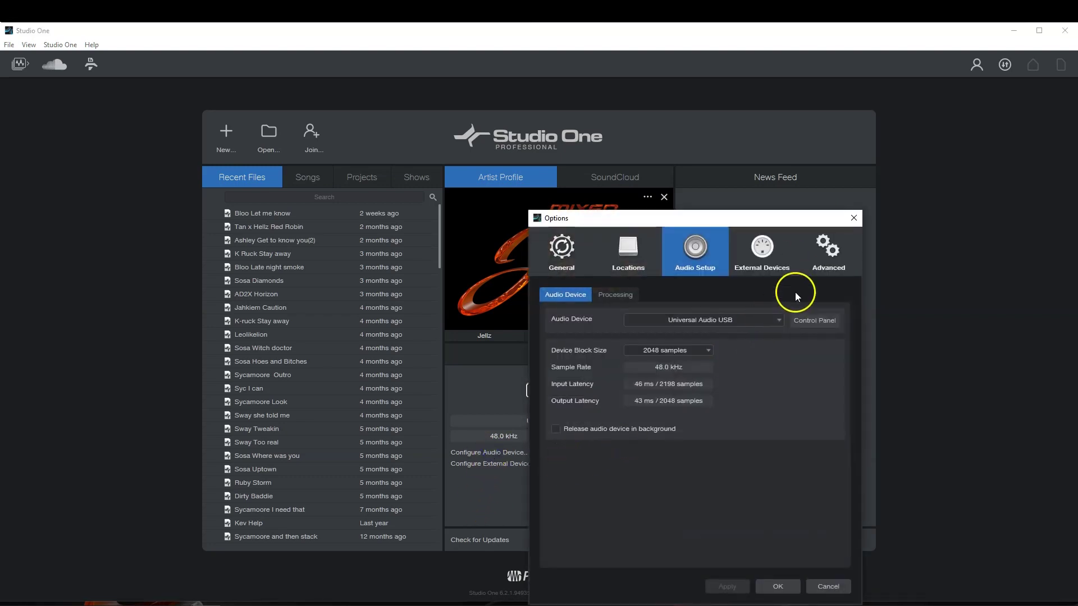
click(854, 218)
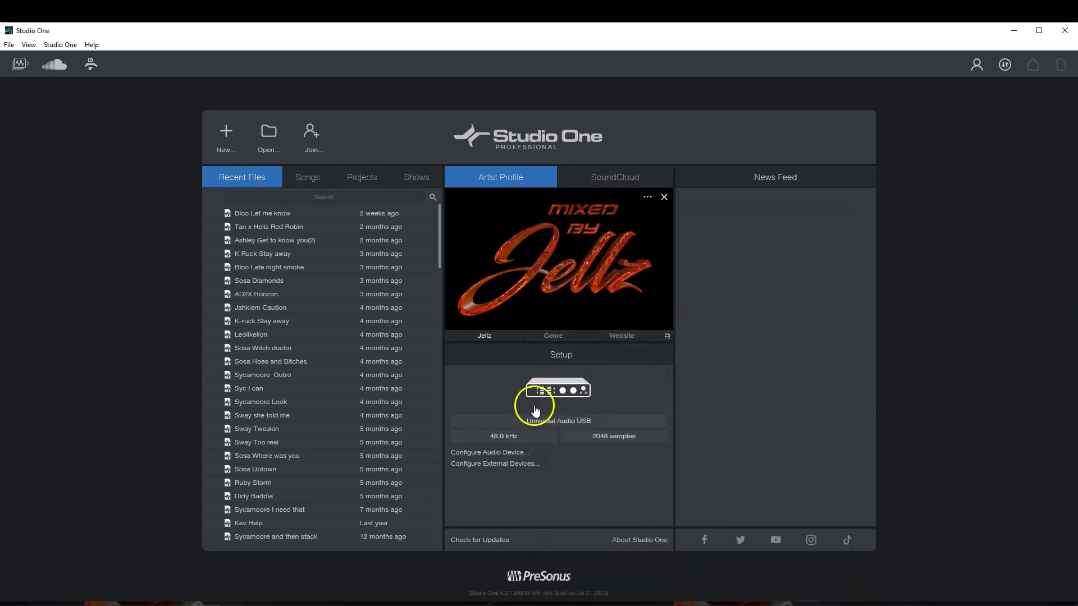
click(511, 467)
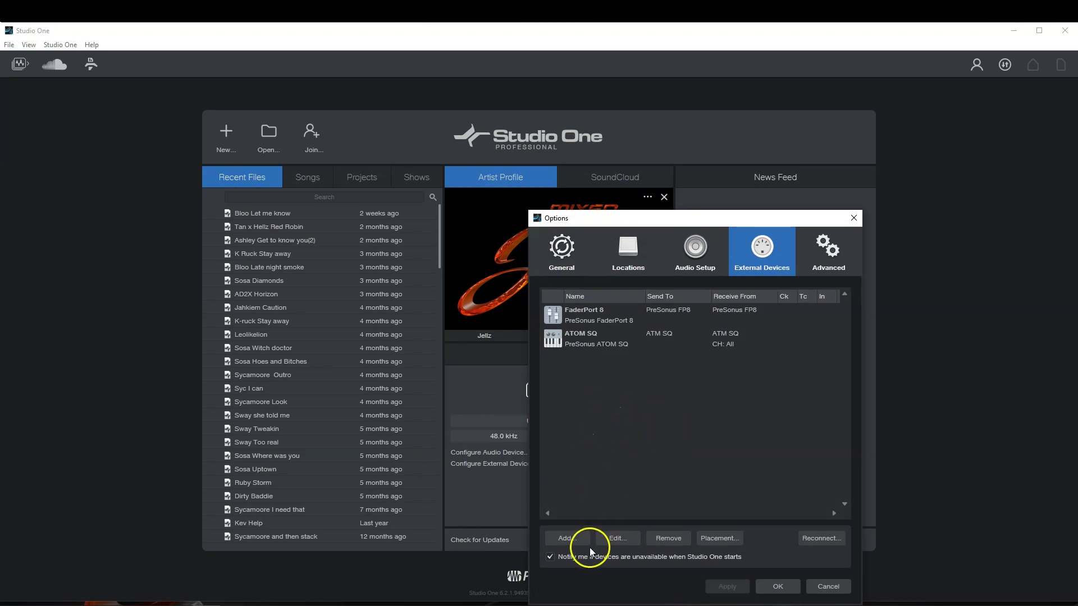
click(577, 538)
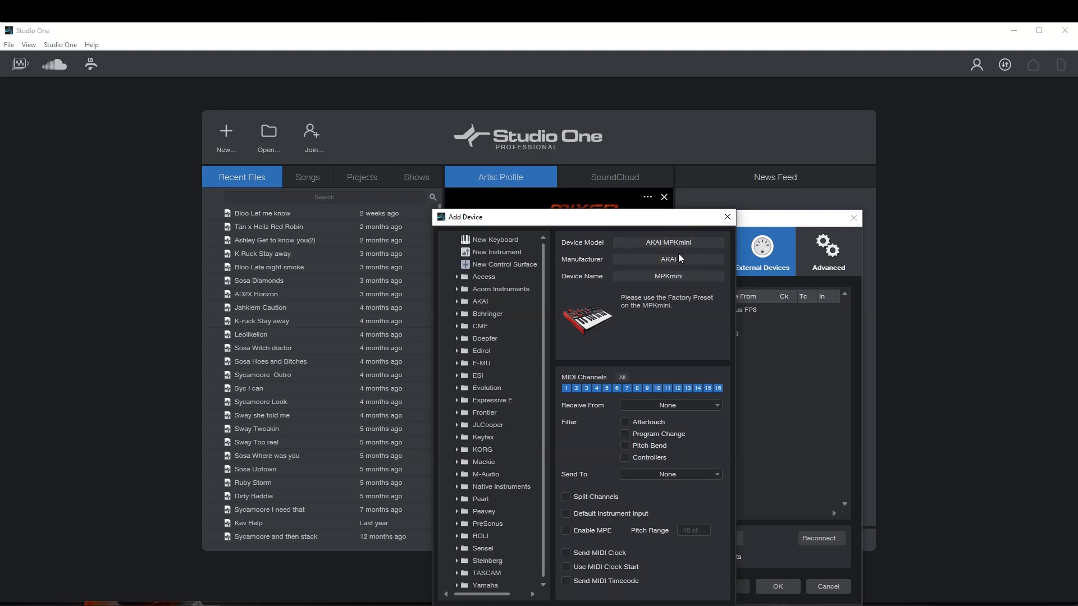
click(728, 216)
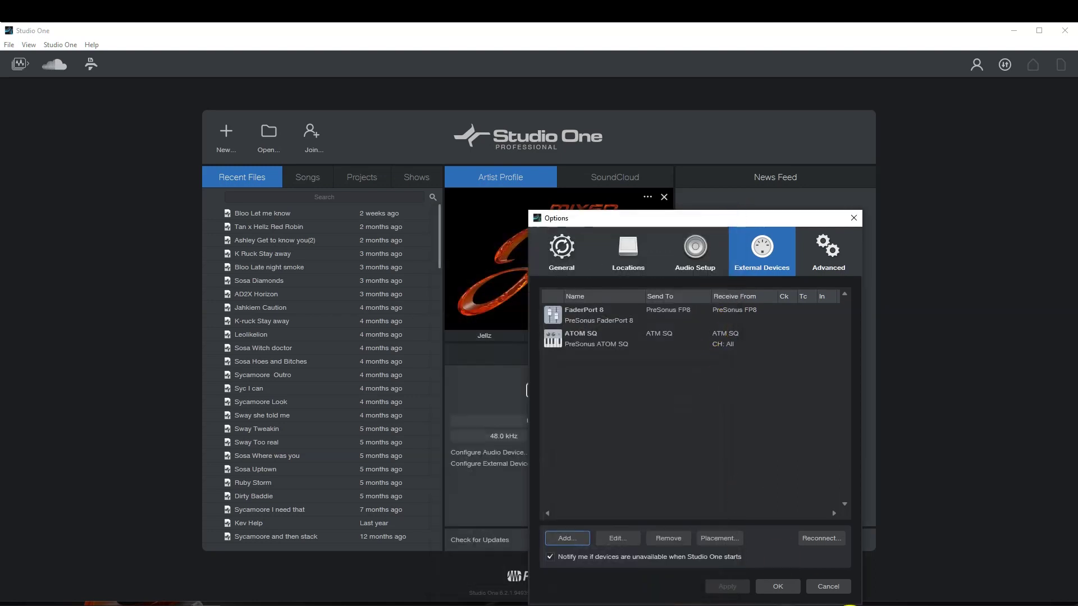
click(841, 590)
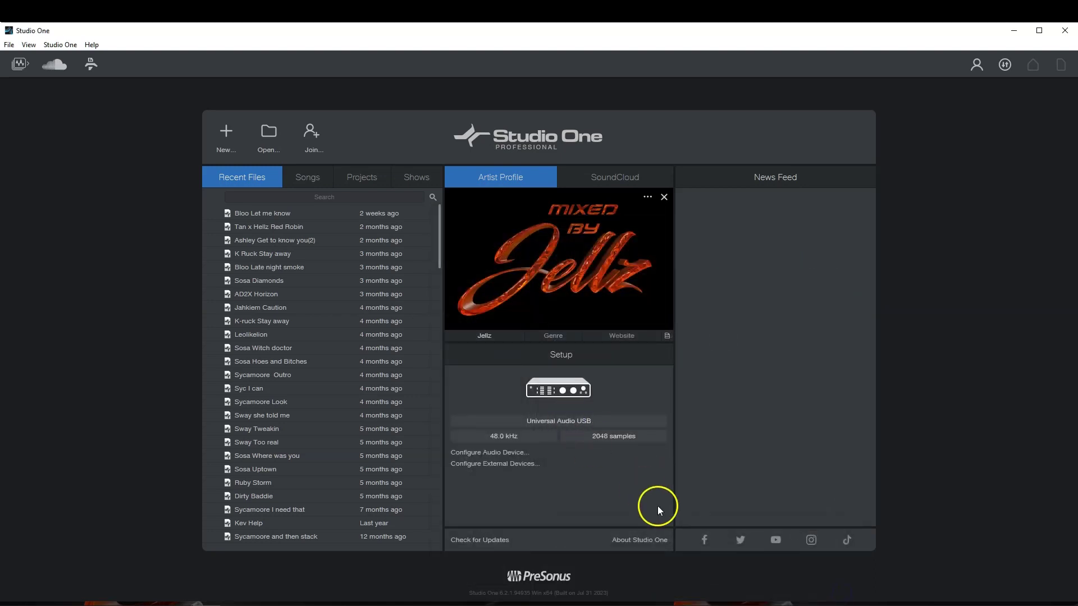
Step: Start a new song and browse the factory Templates and User template lists
click(228, 133)
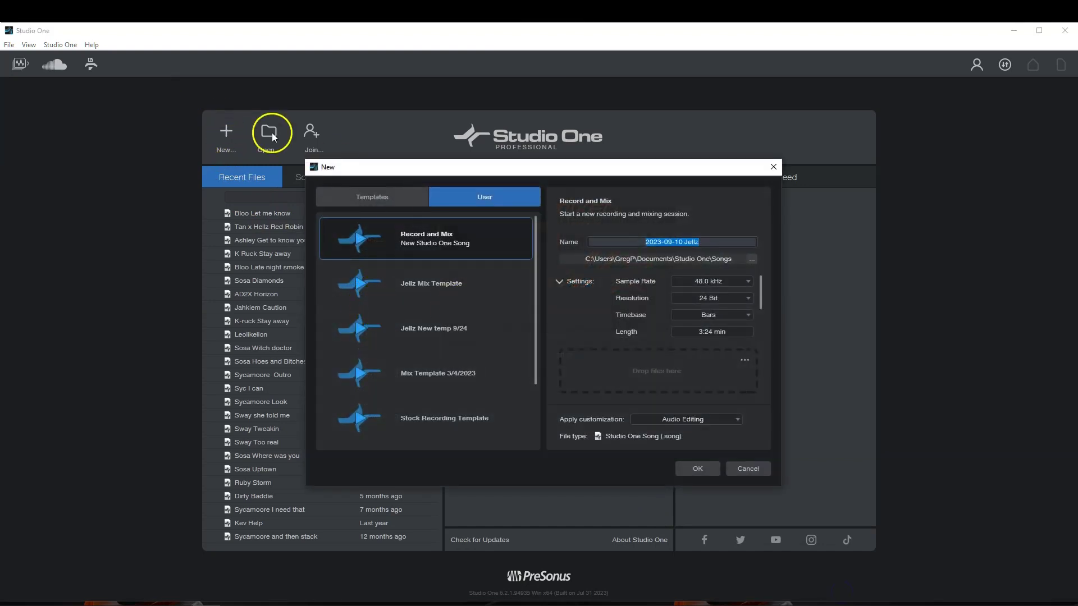
click(403, 199)
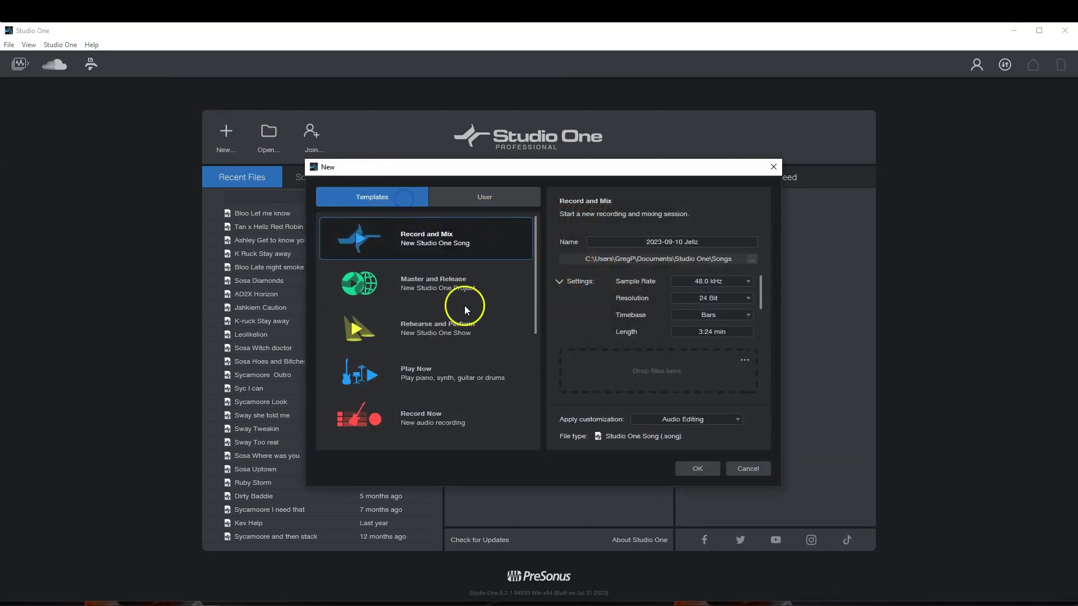
scroll(477, 291, up, 5)
scroll(476, 295, down, 5)
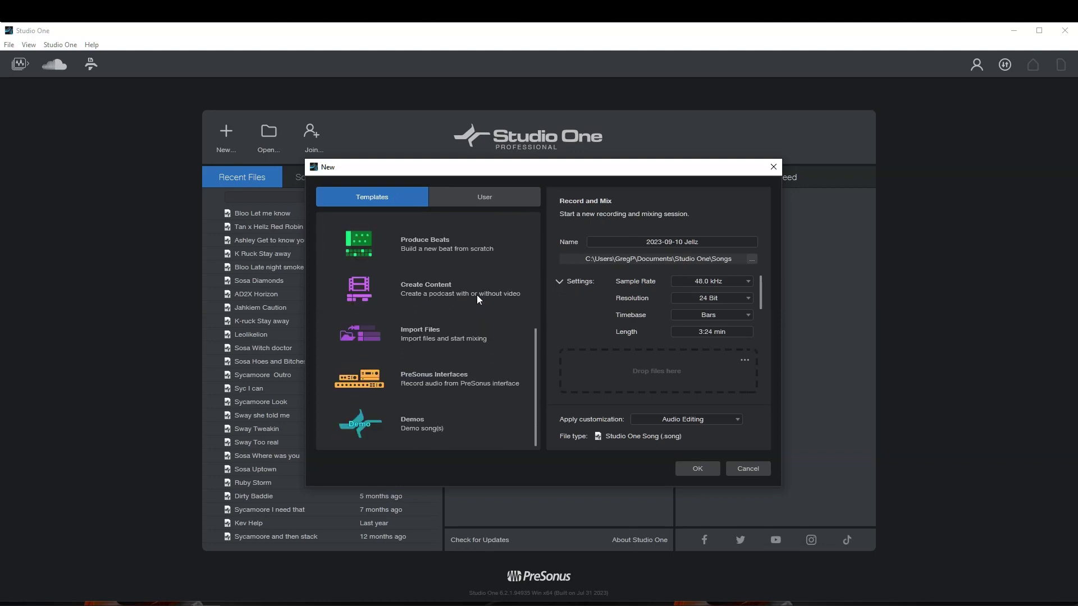
scroll(476, 298, up, 3)
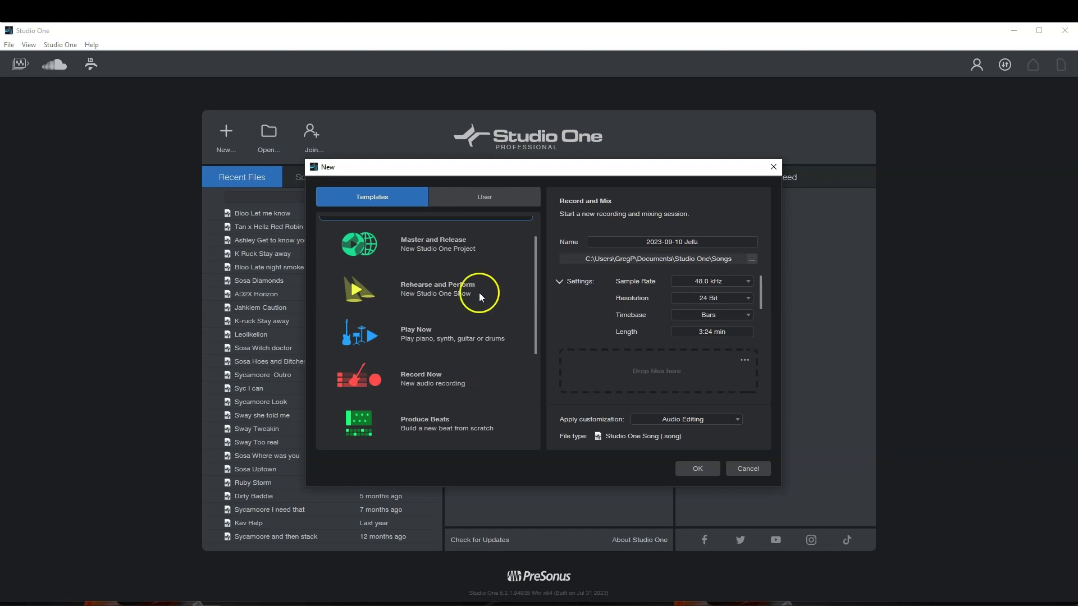
click(480, 198)
scroll(484, 281, down, 2)
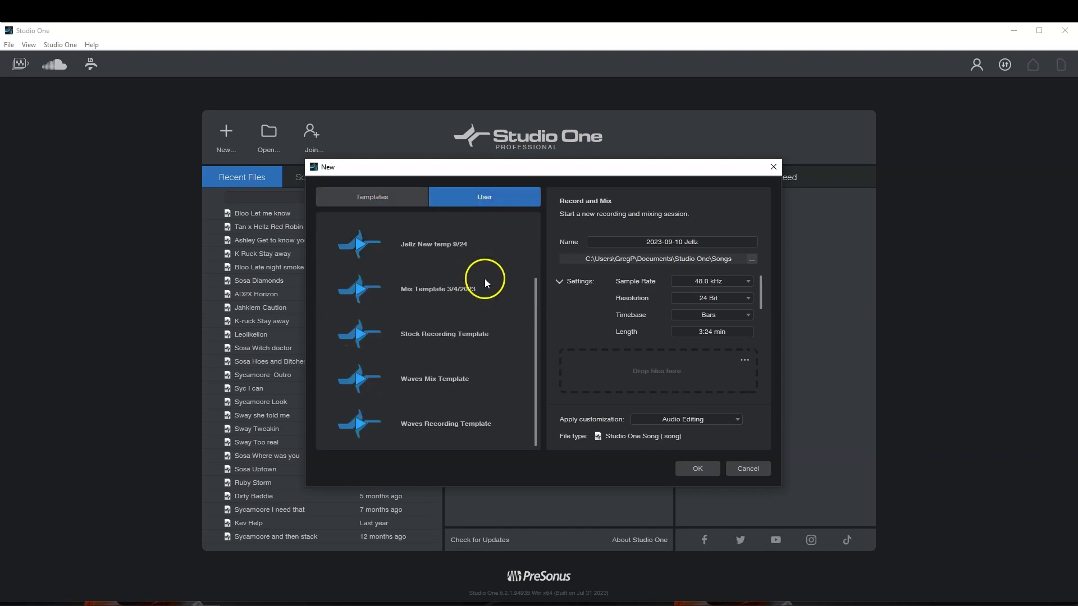
scroll(491, 303, up, 2)
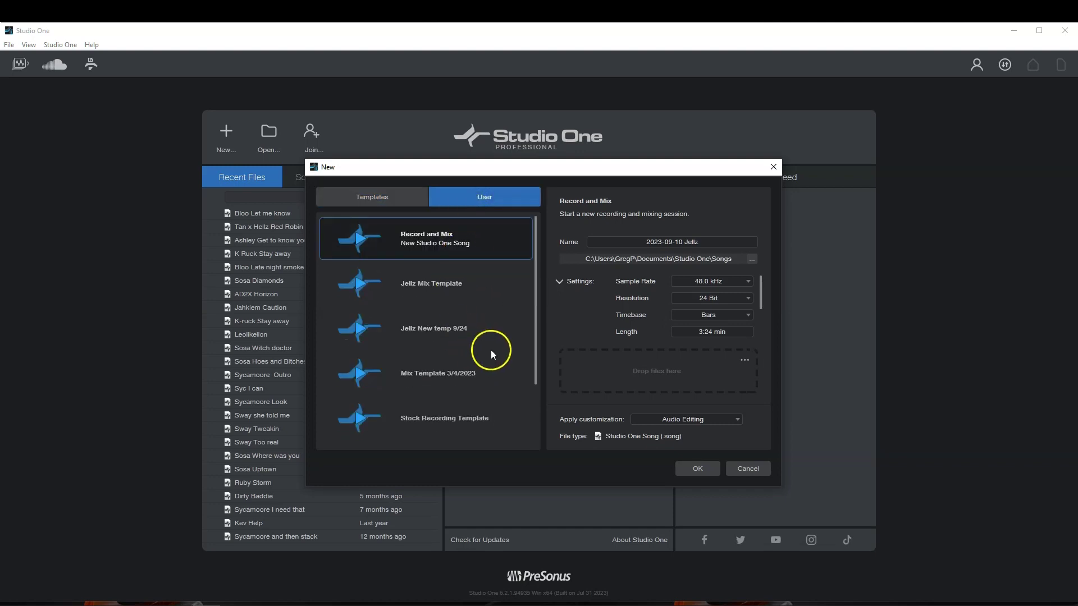
drag(535, 322, 536, 391)
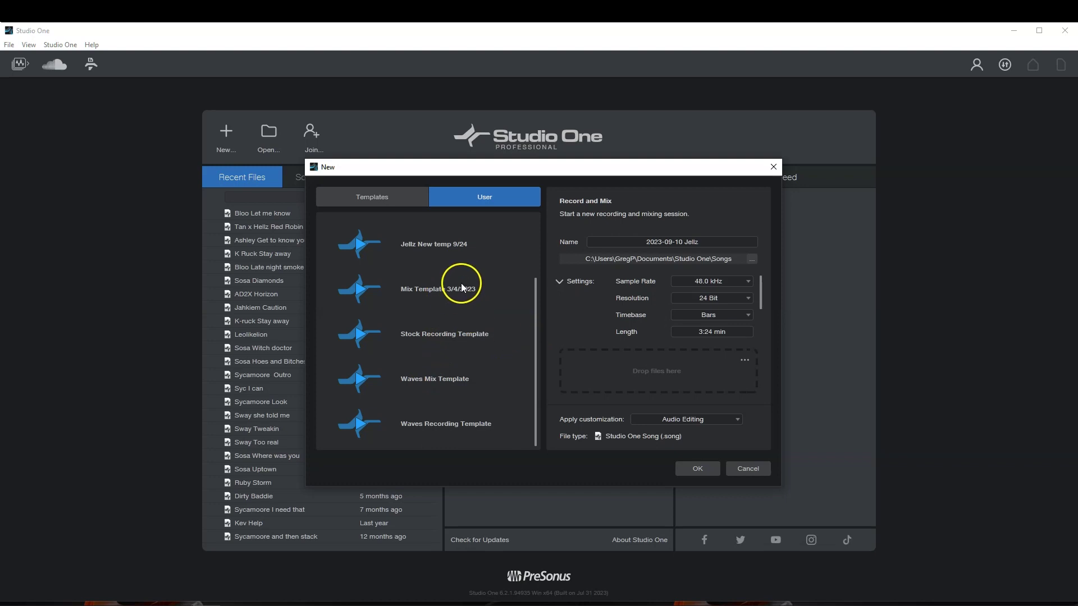
Step: Try the Stock Recording Template, then create the song from the Record and Mix template
click(530, 331)
drag(535, 303, 535, 258)
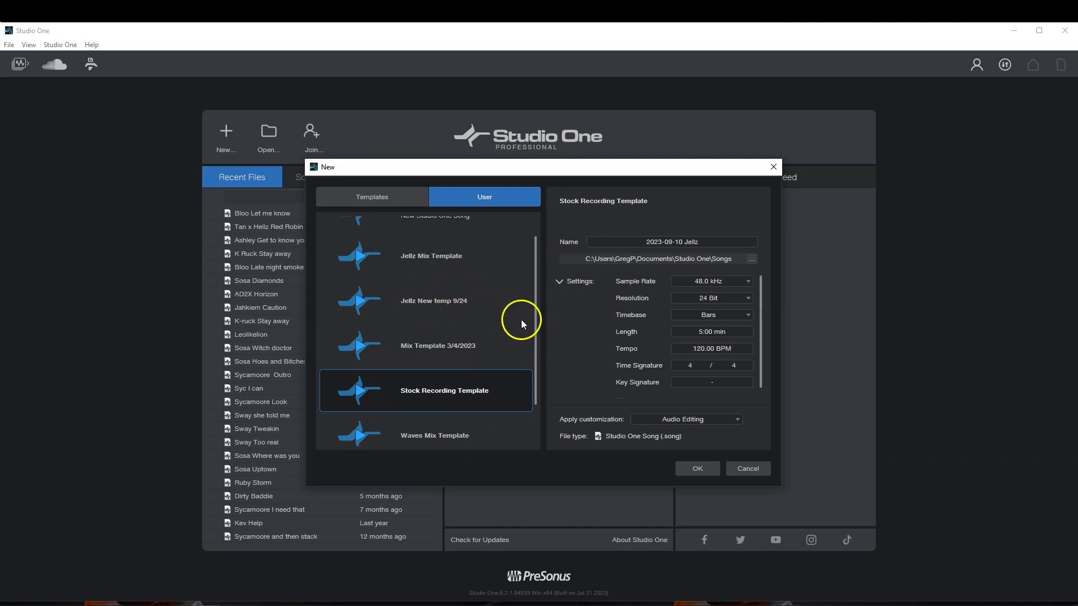
drag(533, 325, 538, 293)
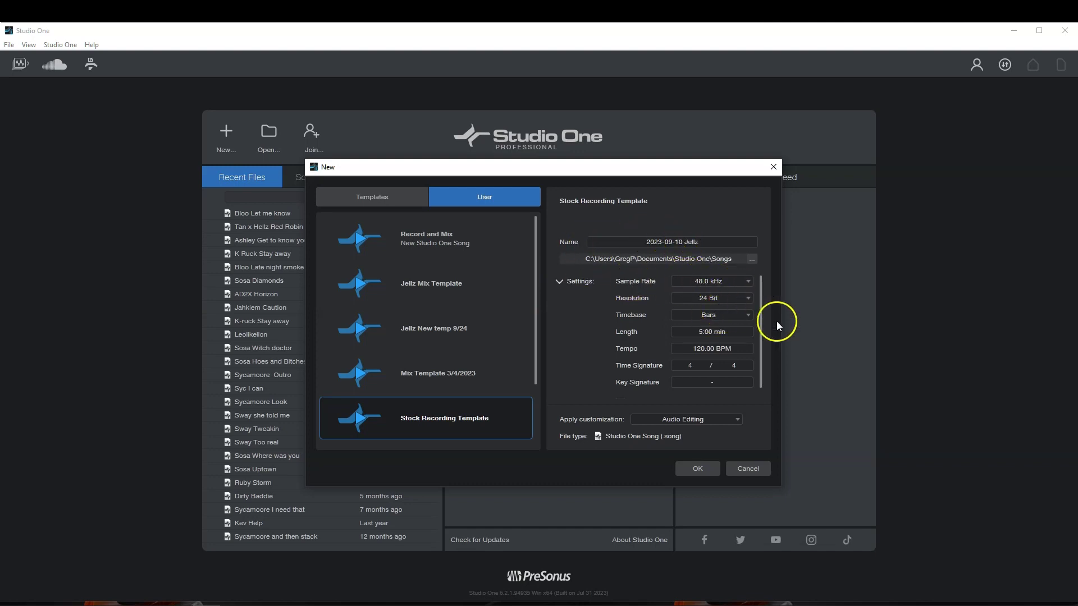
drag(760, 329, 759, 341)
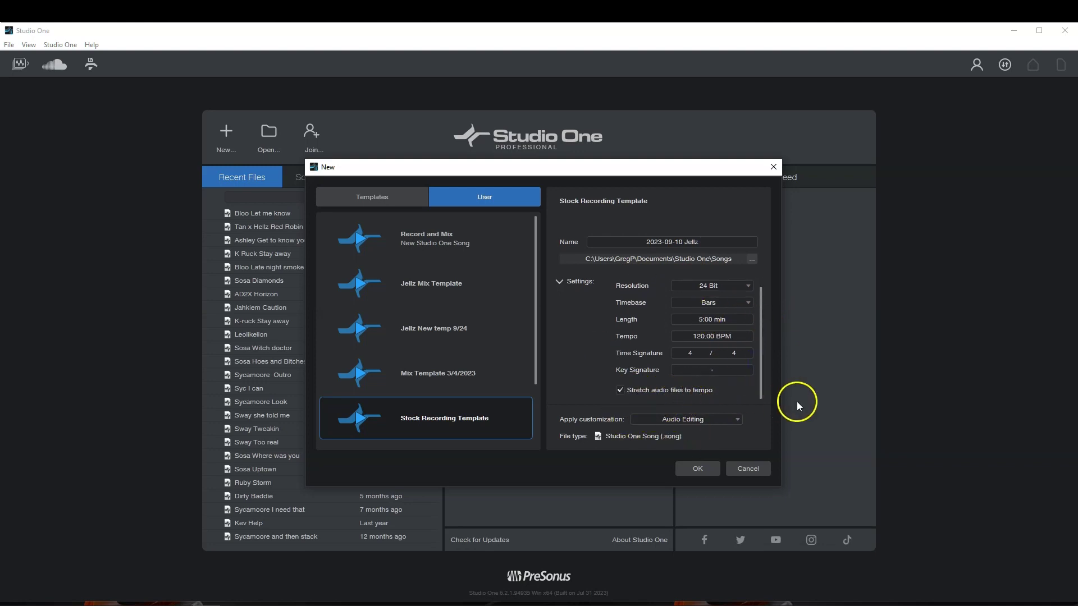
click(386, 194)
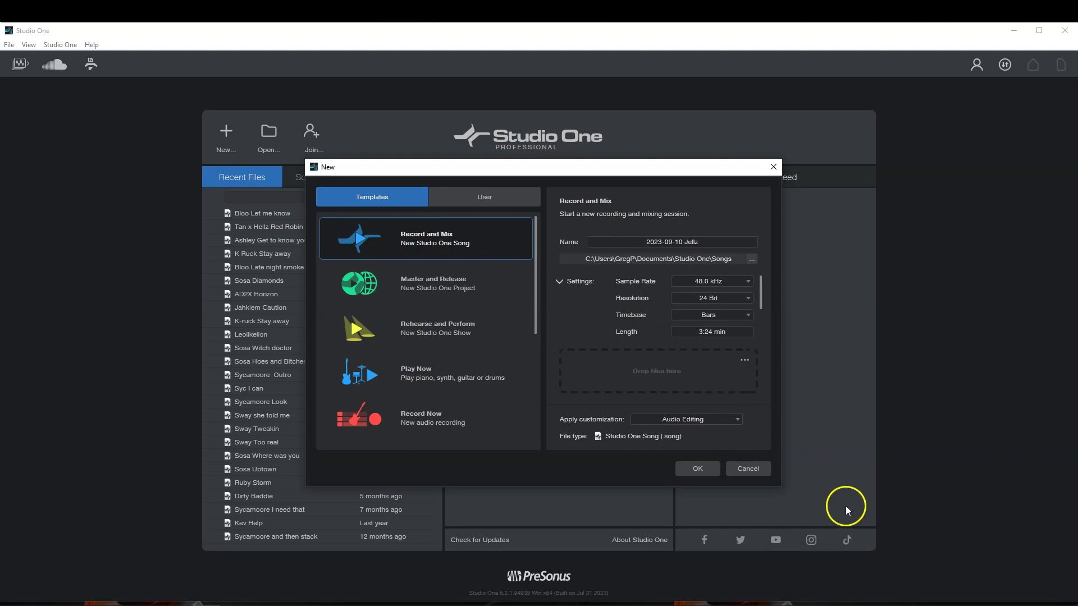
click(698, 468)
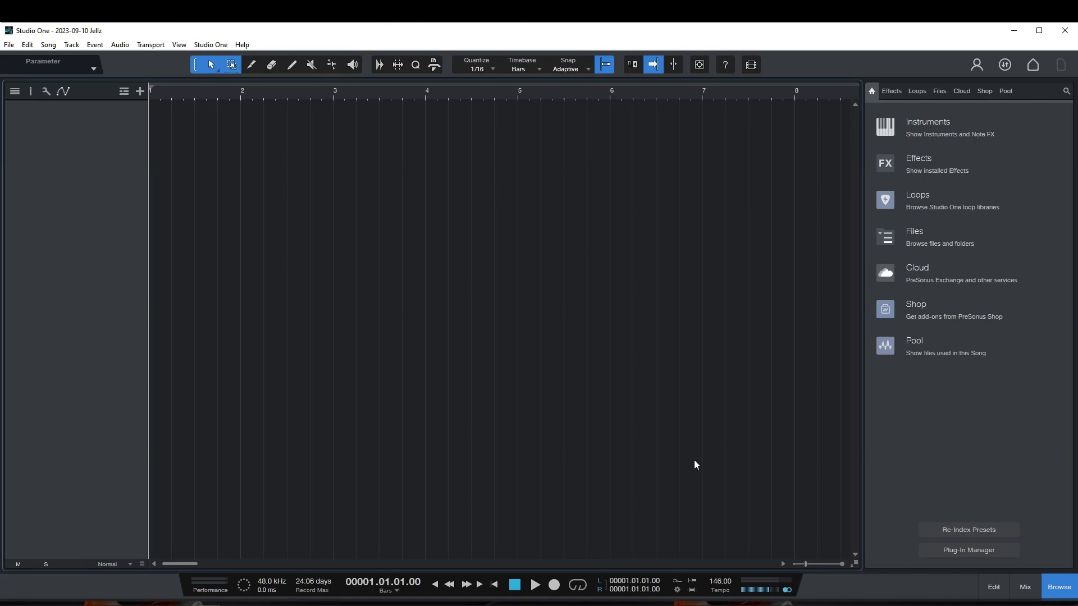
Step: Hide the browser, briefly show and hide the mix console, then open the File menu
click(1055, 587)
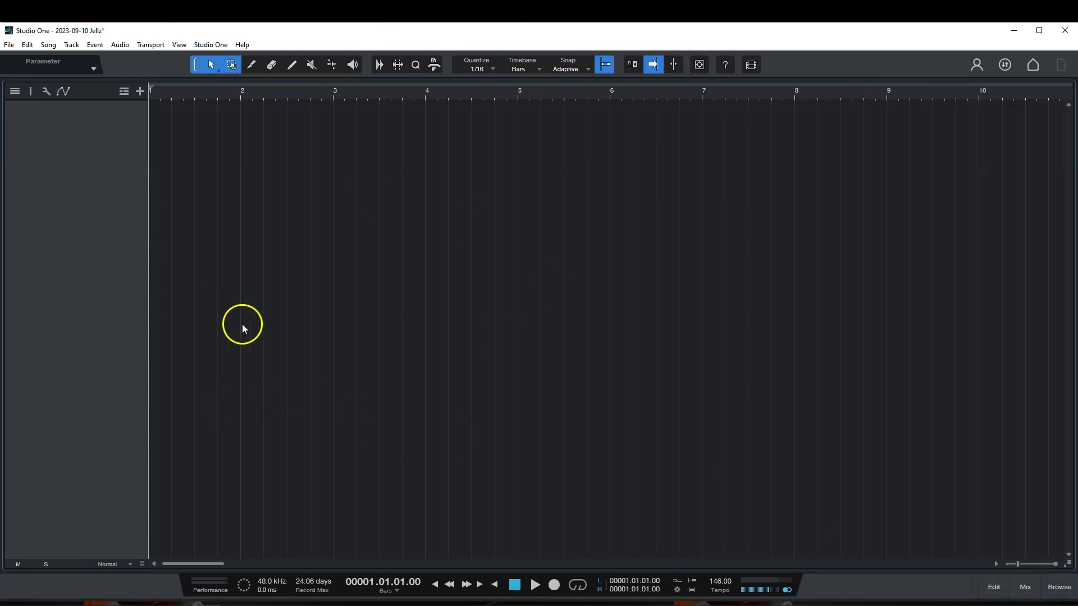
click(1025, 587)
click(866, 554)
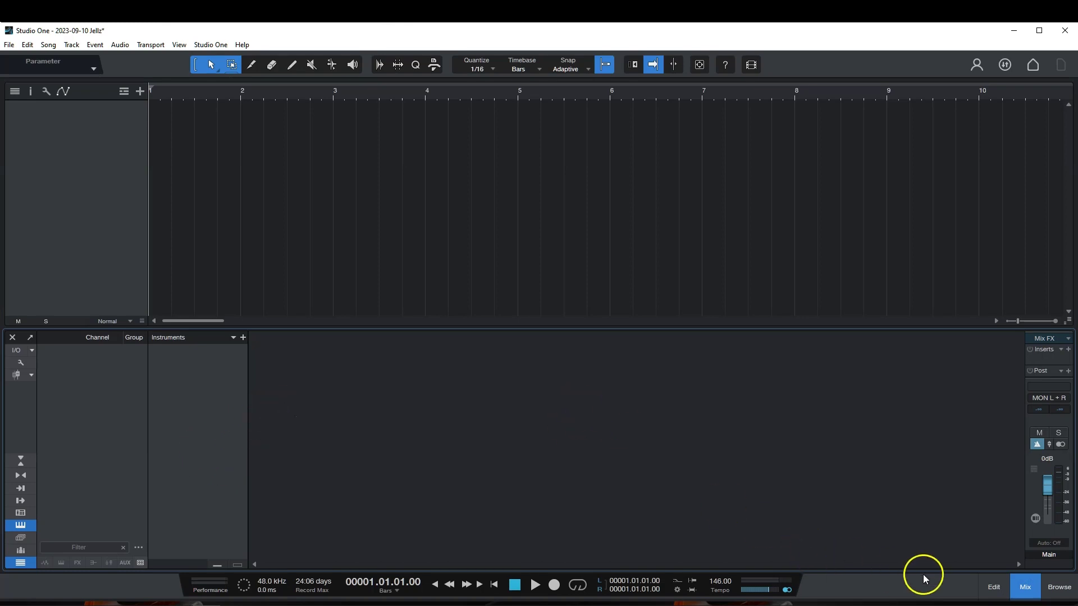
click(1036, 591)
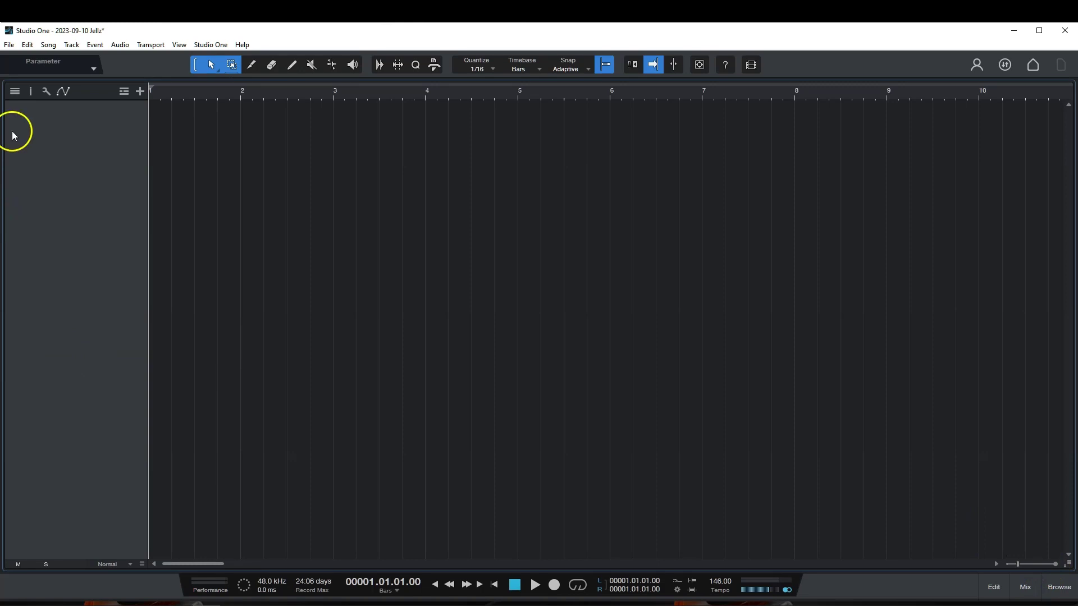
click(9, 45)
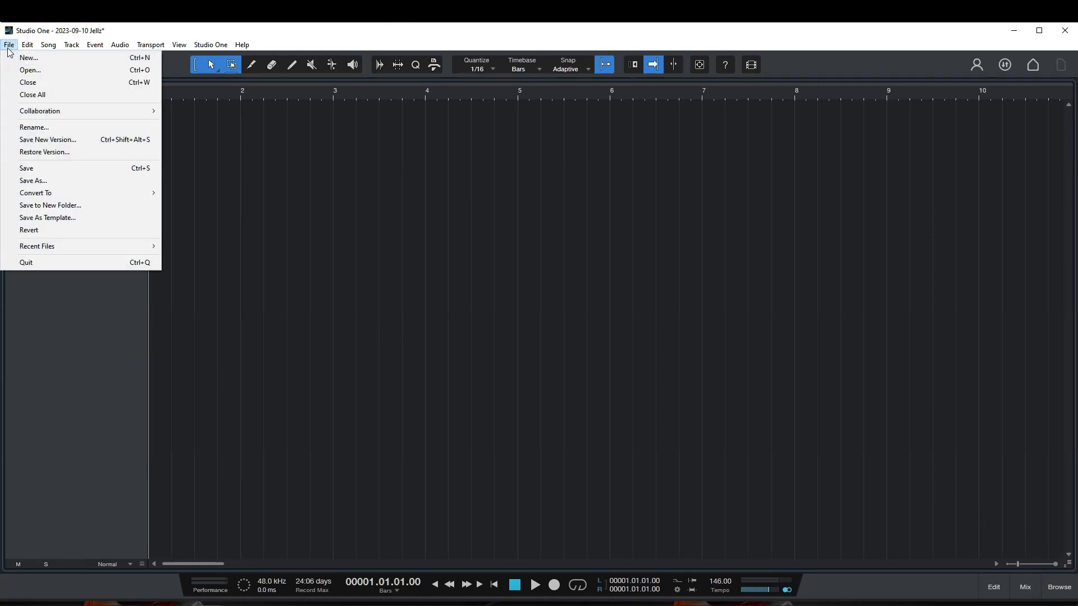
click(28, 45)
click(56, 45)
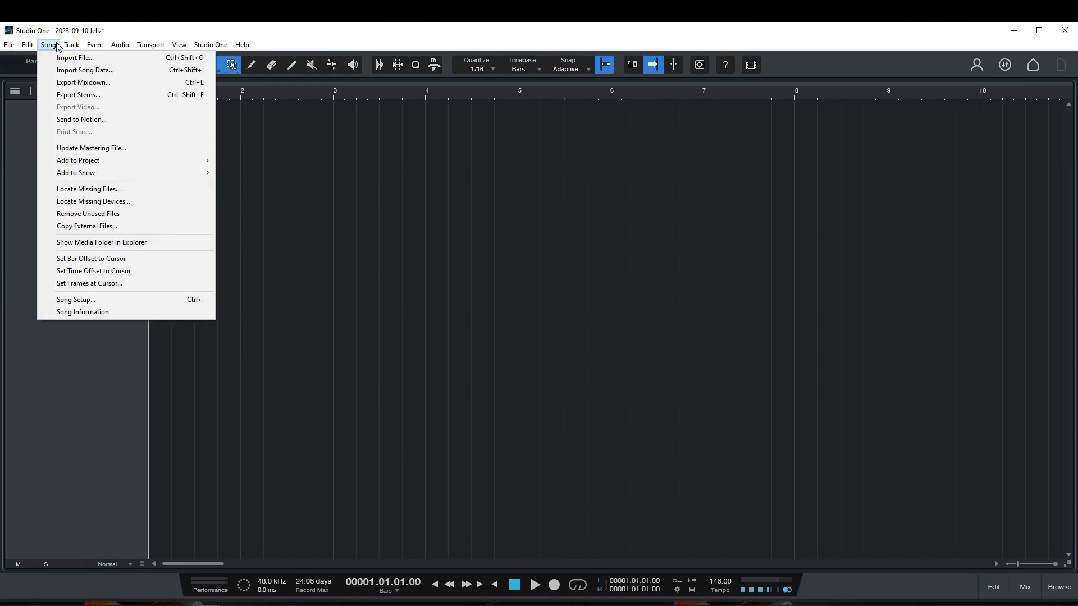
click(59, 62)
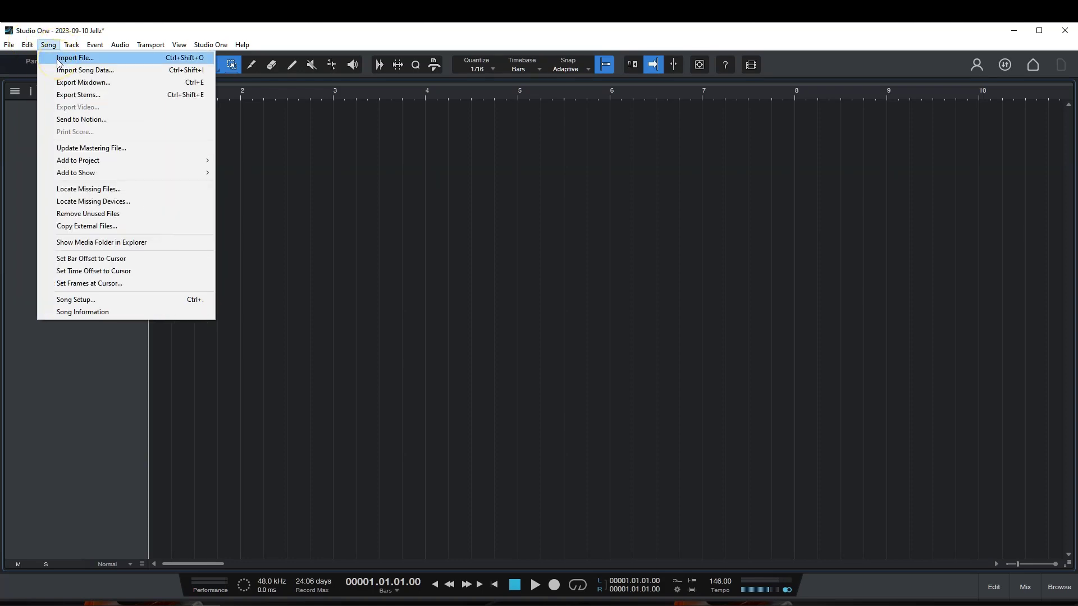
click(62, 74)
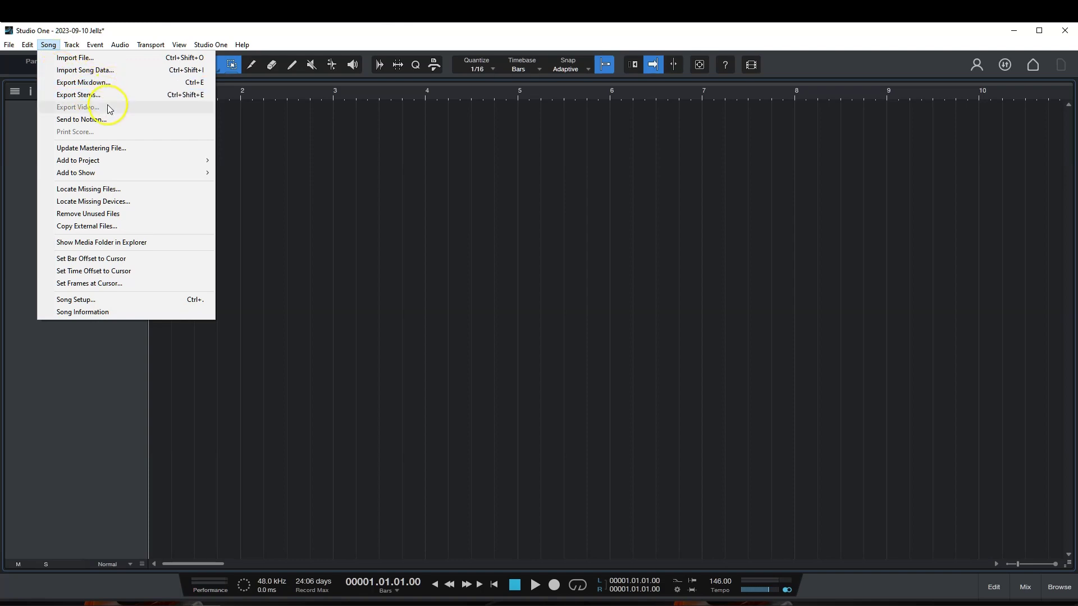
mouse_move(63, 47)
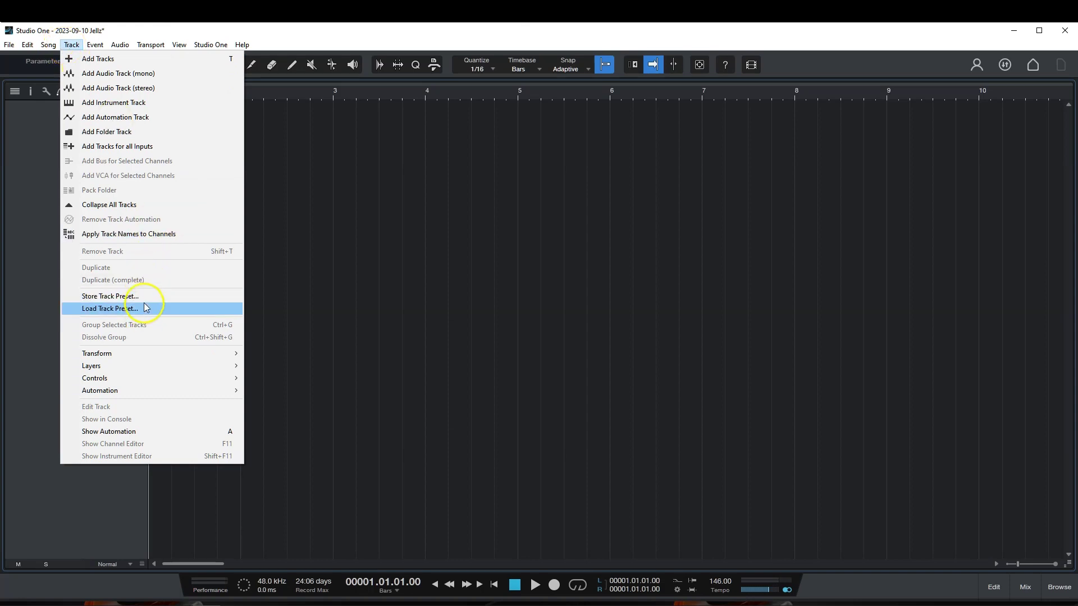
mouse_move(98, 49)
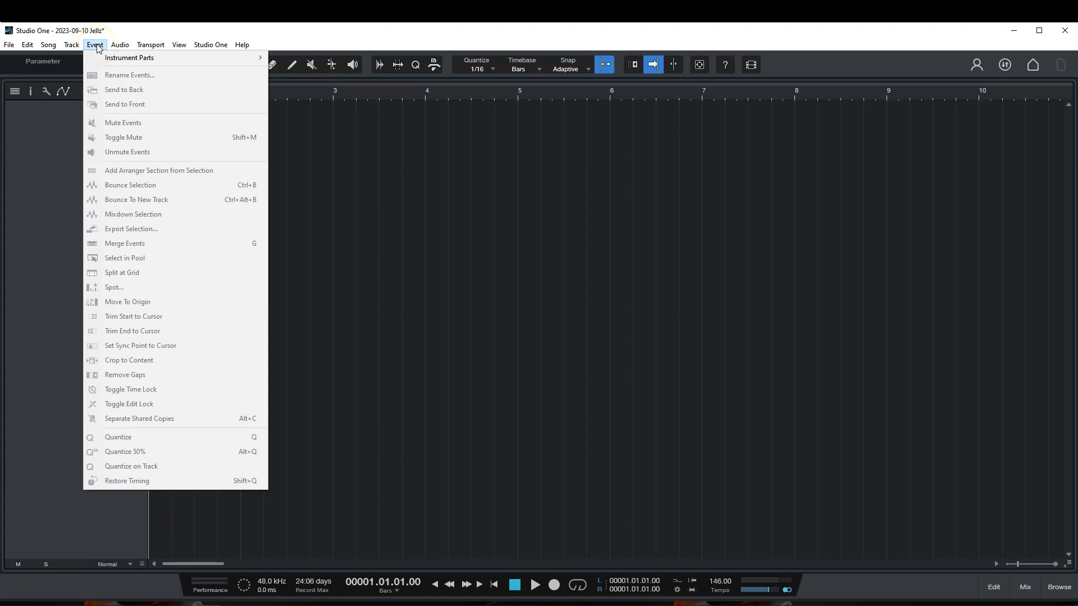
click(124, 46)
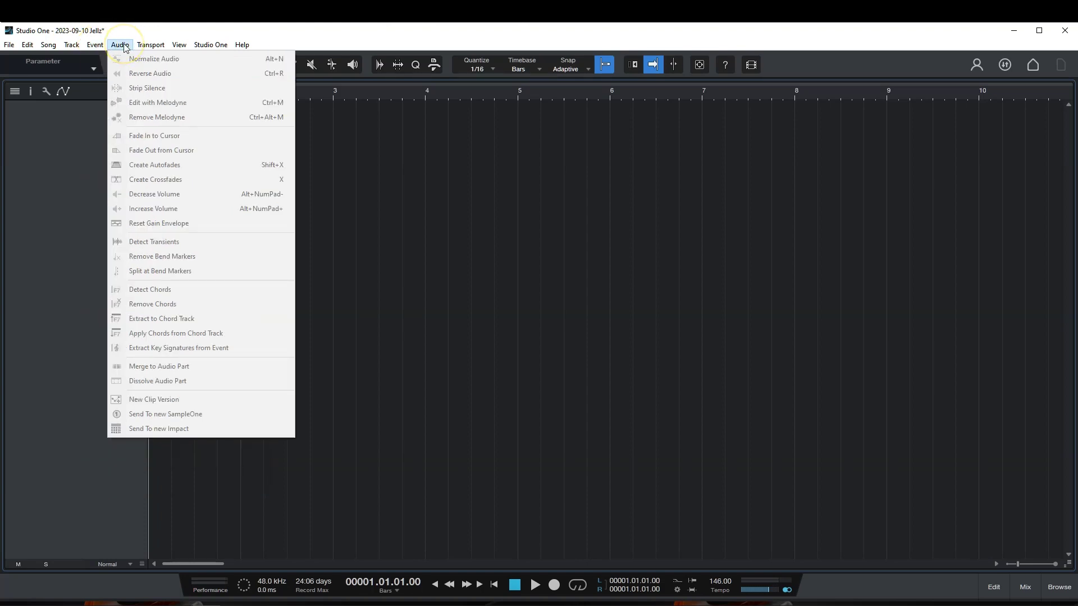
click(187, 46)
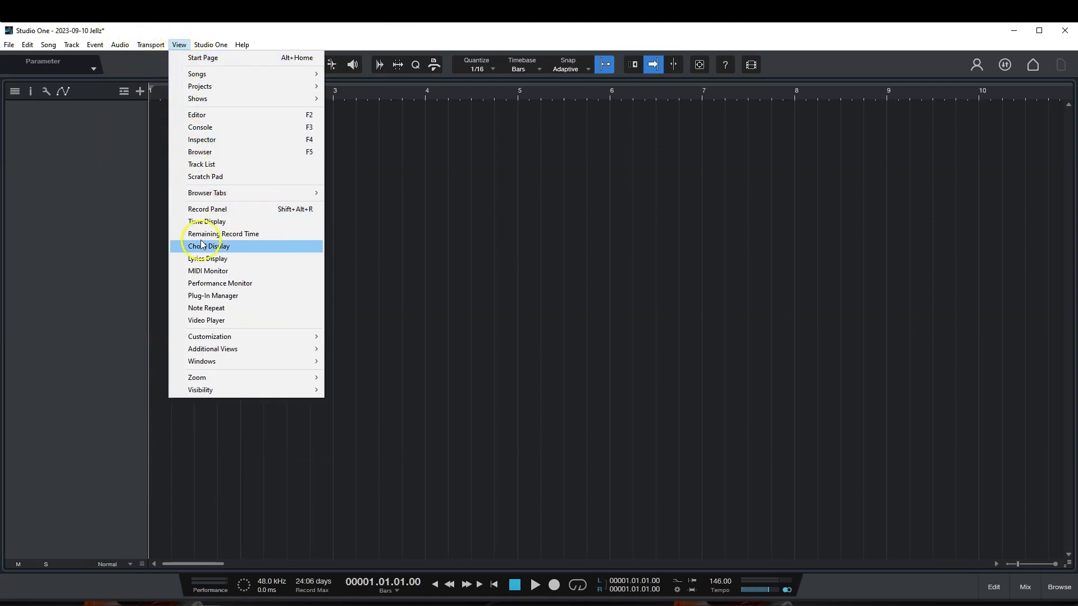
click(207, 45)
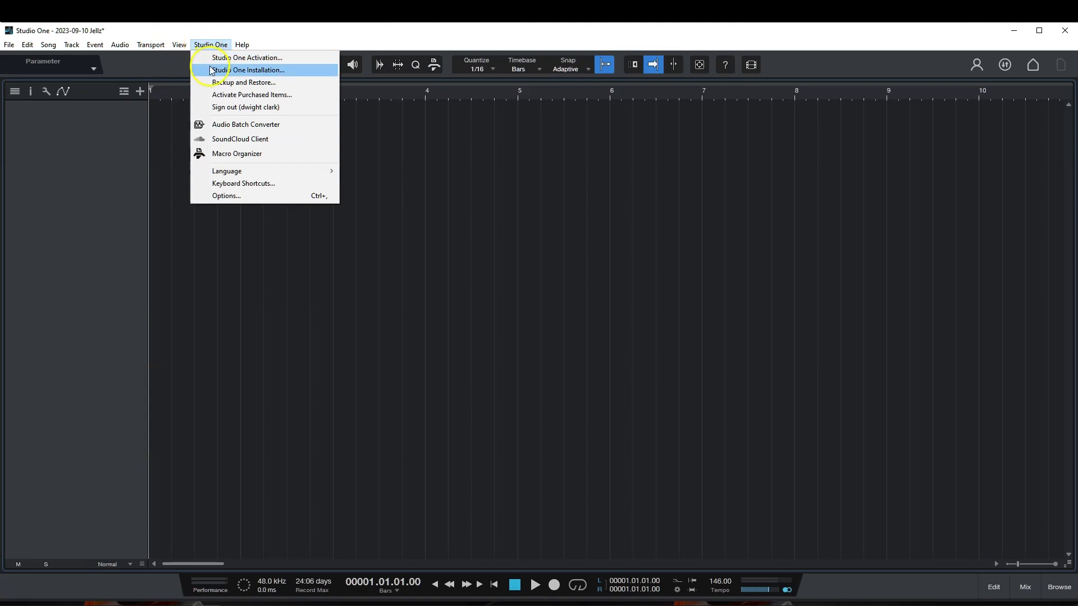
click(176, 163)
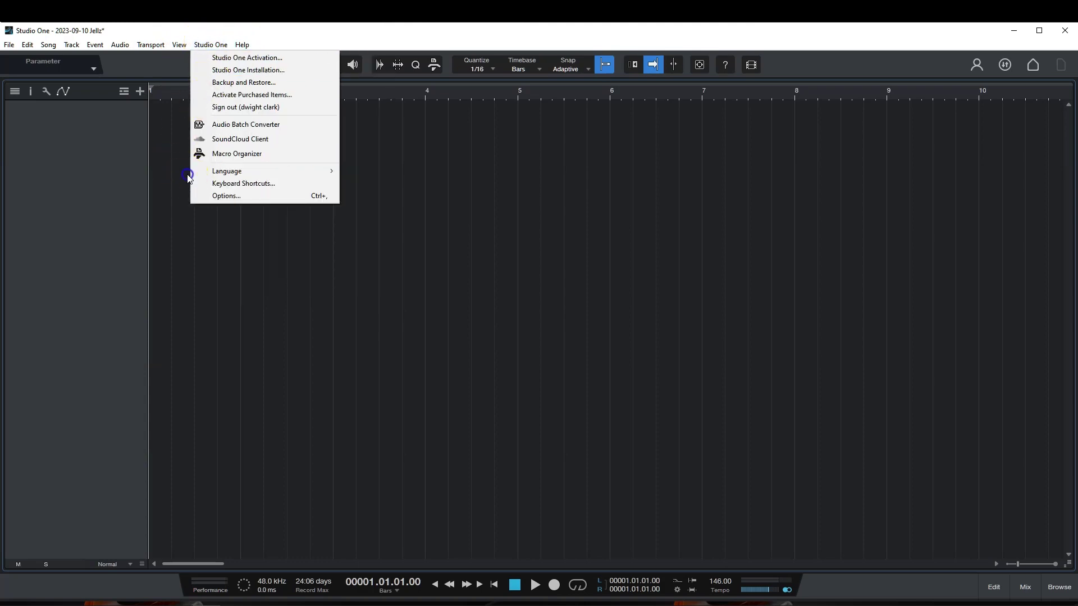
click(187, 174)
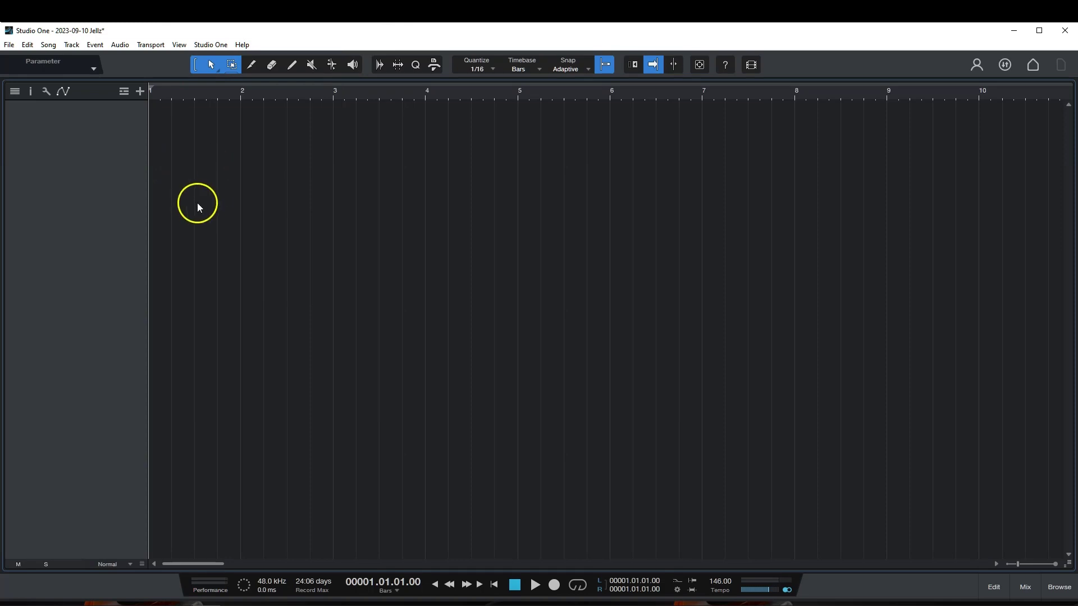
click(71, 45)
click(72, 53)
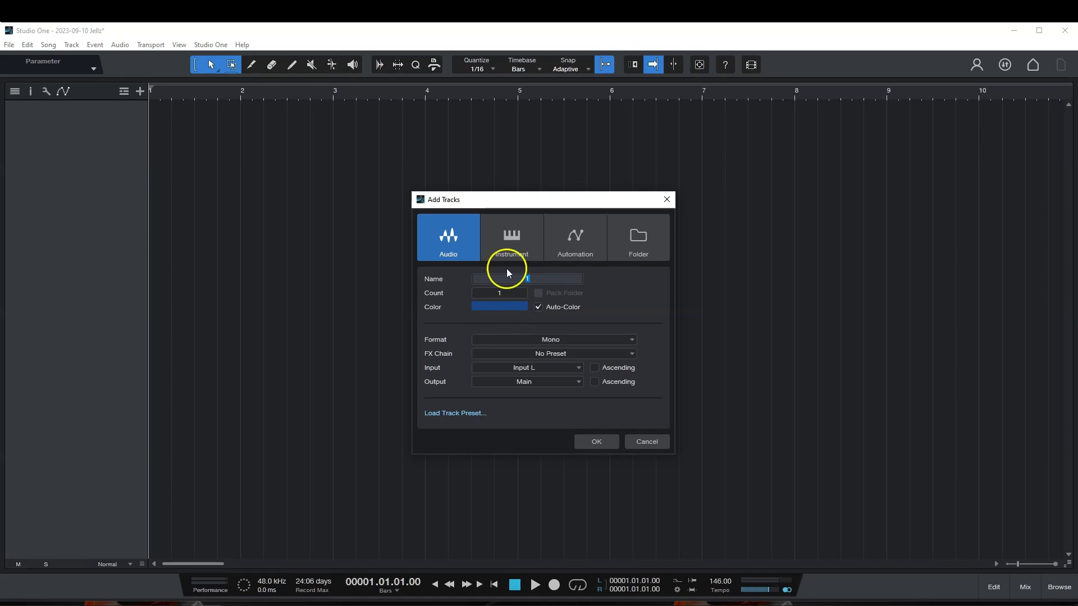
click(507, 244)
click(577, 247)
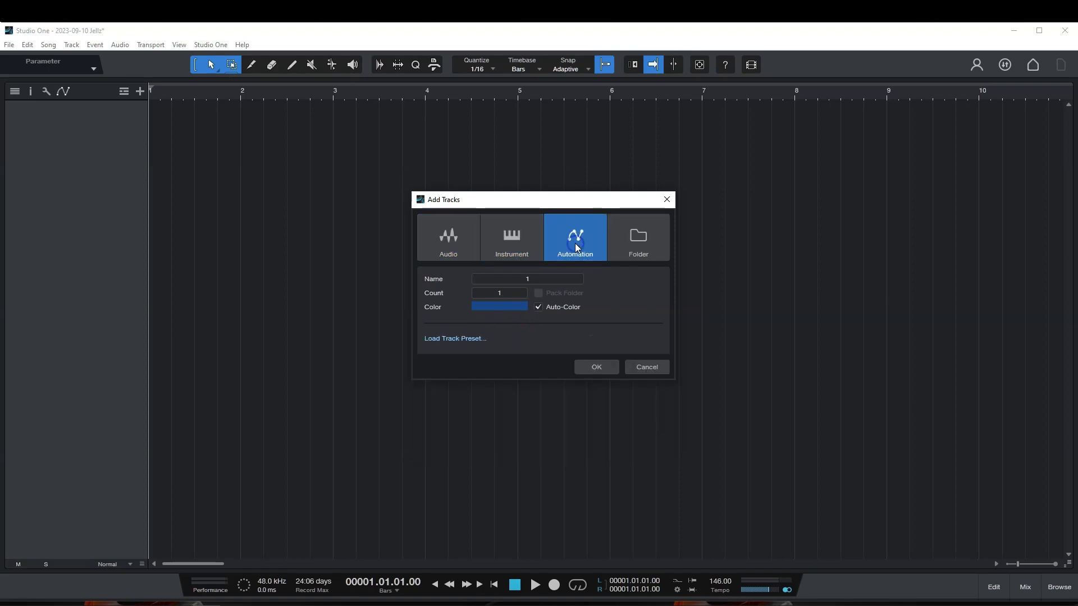
click(638, 241)
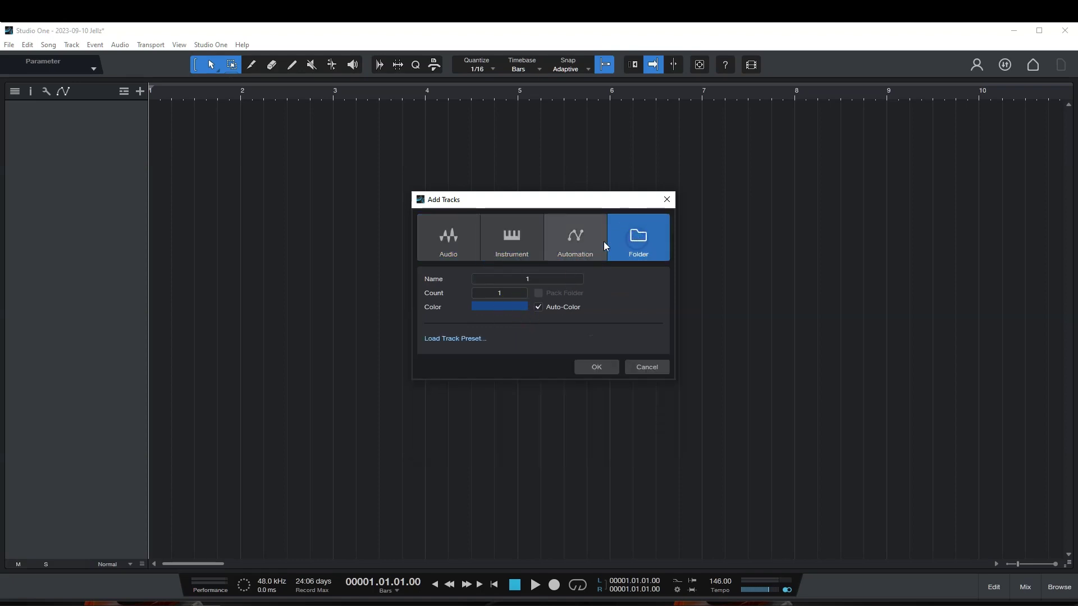
click(444, 234)
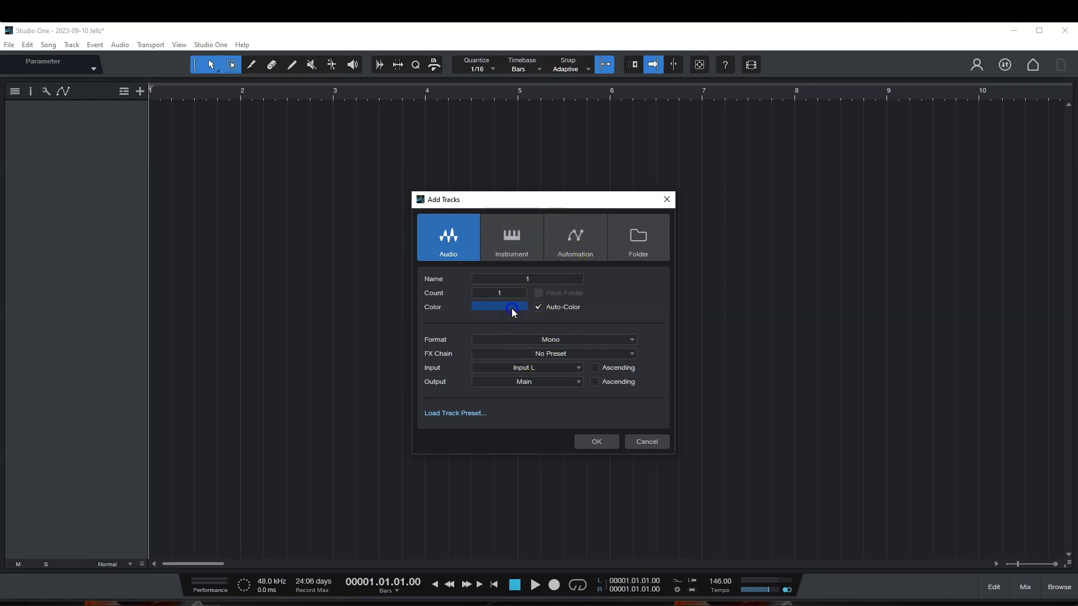
click(545, 312)
click(520, 305)
click(544, 304)
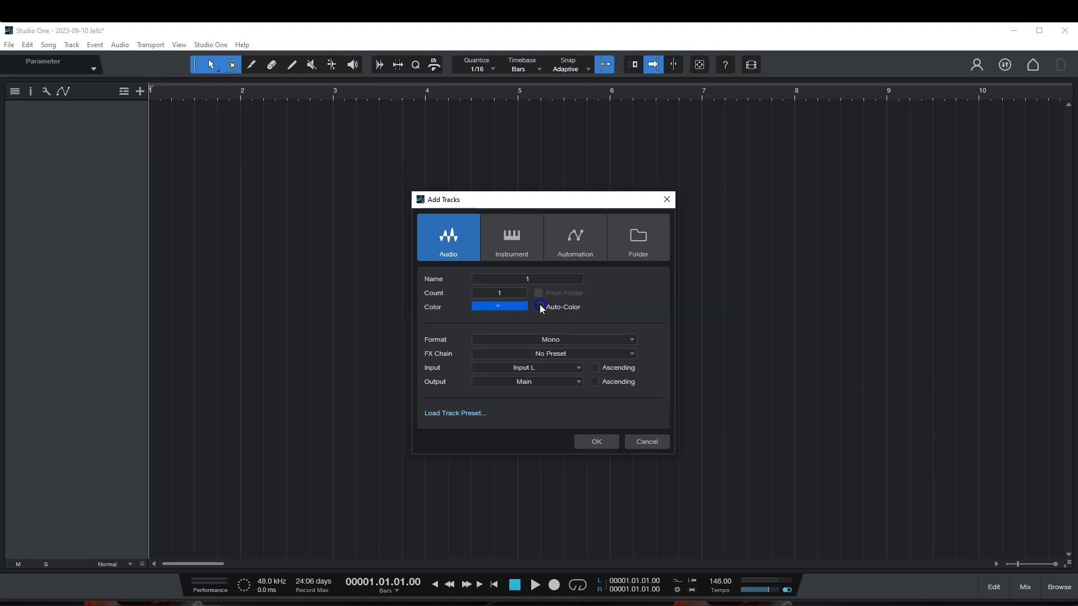
click(540, 306)
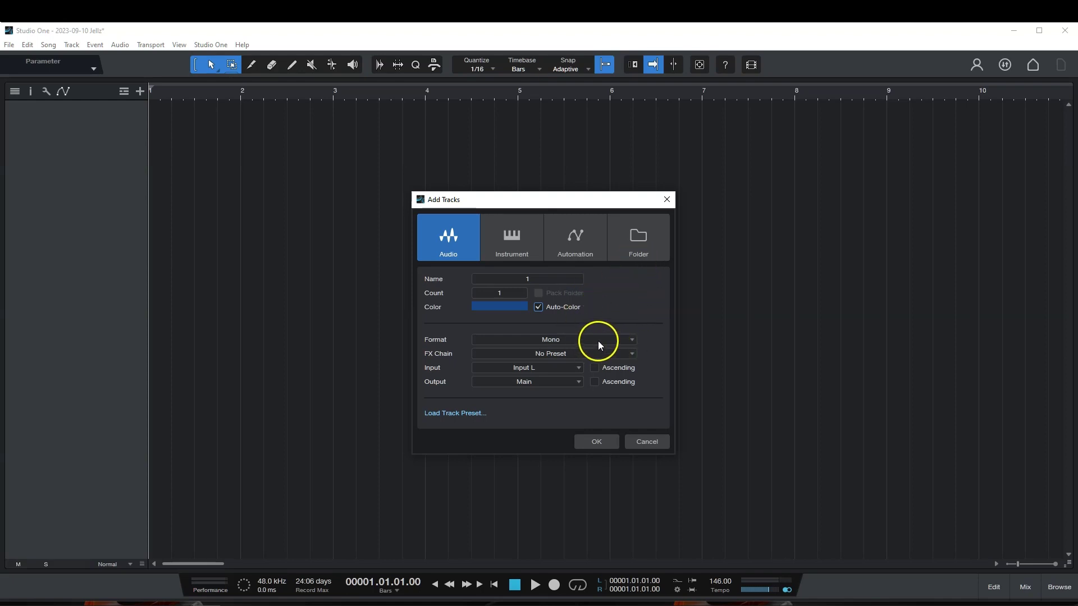
click(667, 200)
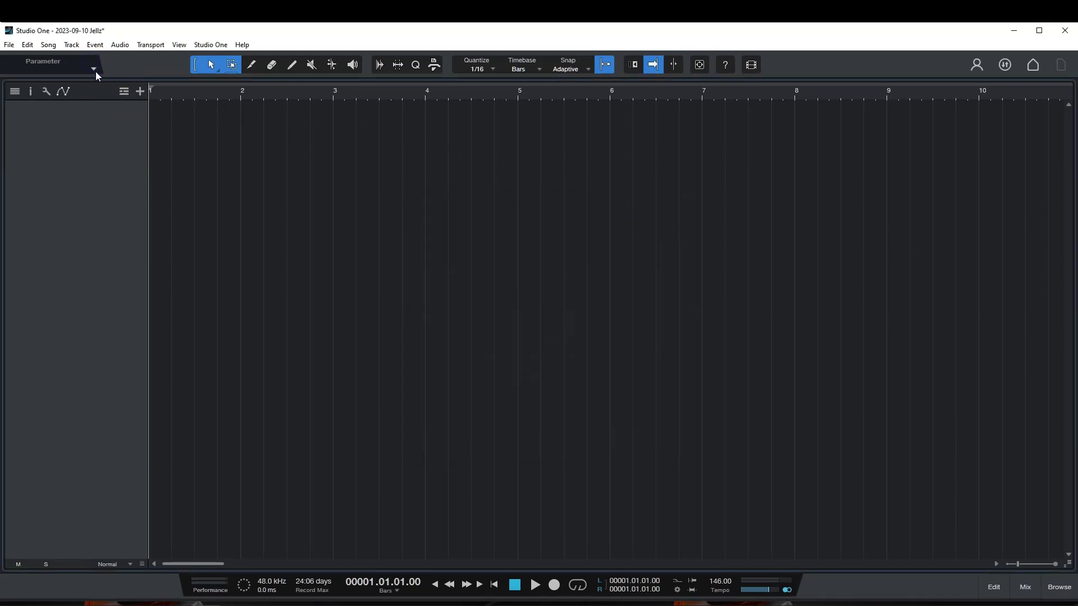
click(122, 61)
click(140, 92)
click(125, 92)
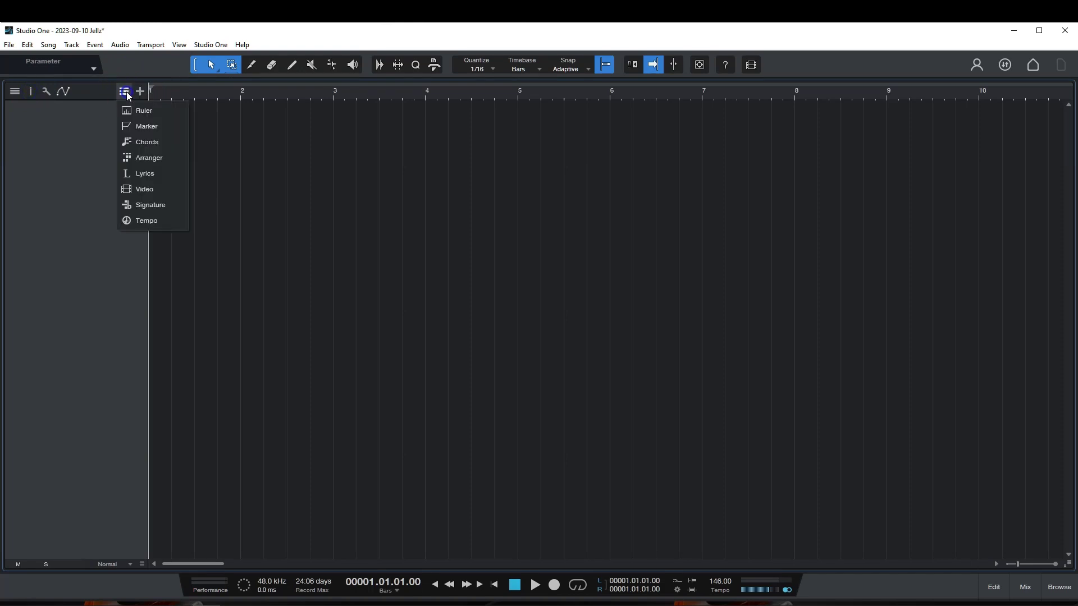
click(137, 111)
click(161, 112)
click(147, 107)
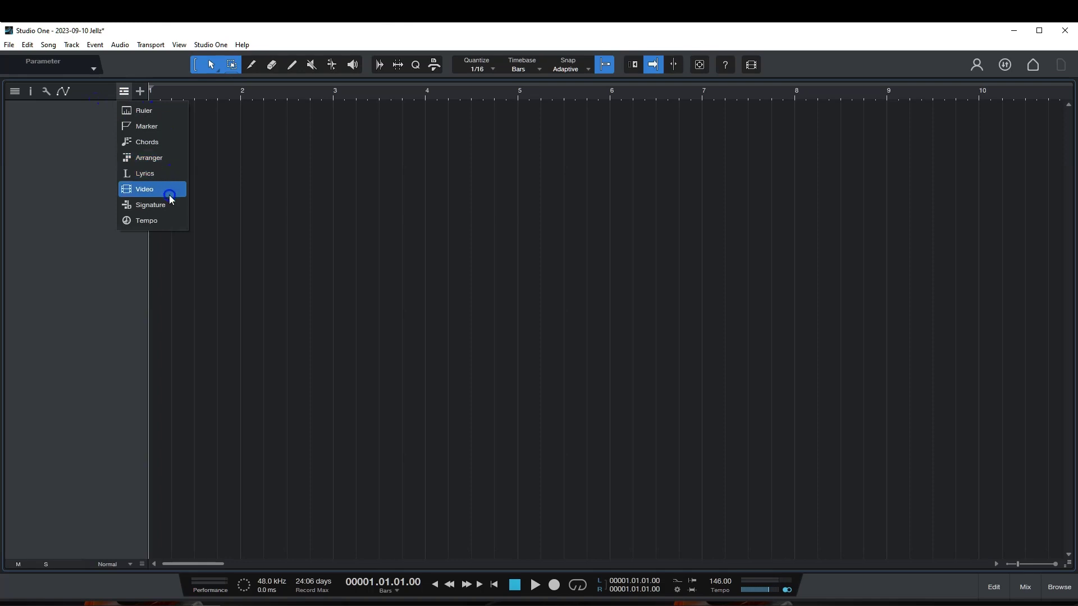
click(88, 90)
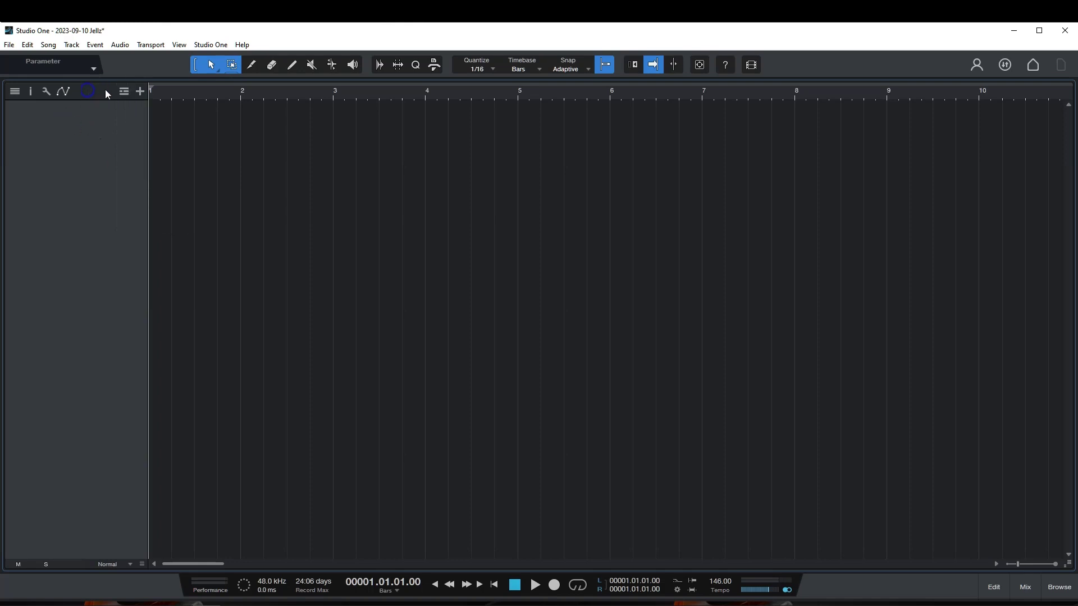
click(64, 91)
click(45, 92)
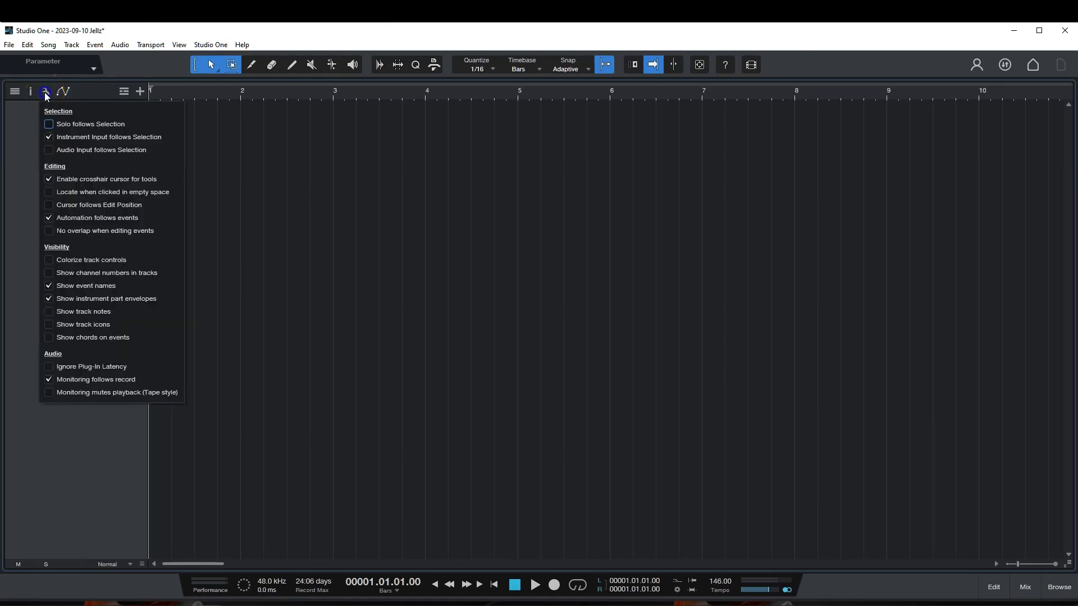
click(45, 92)
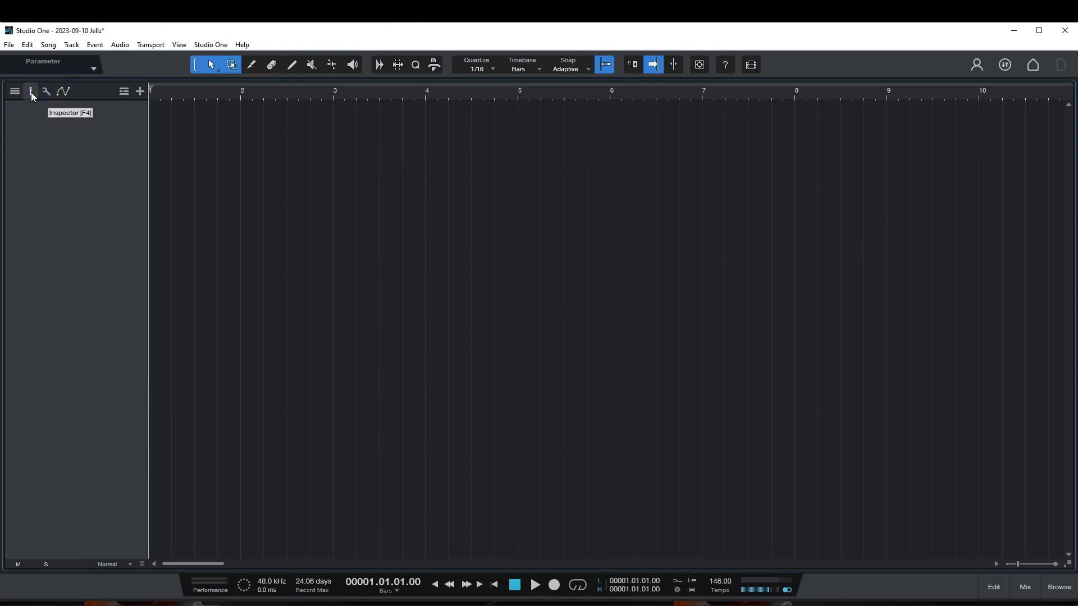
click(18, 93)
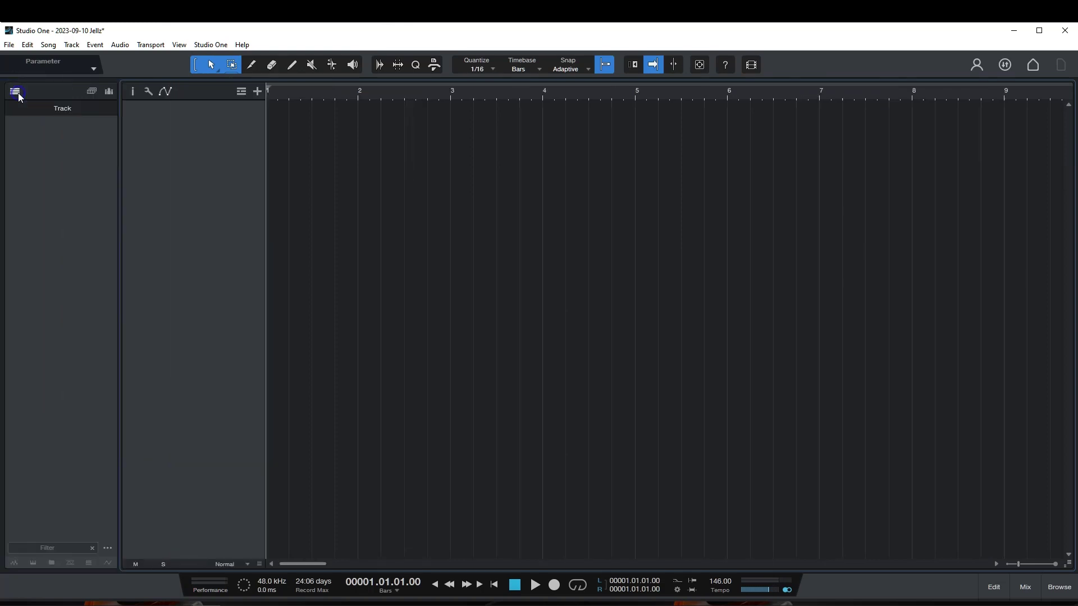
click(17, 92)
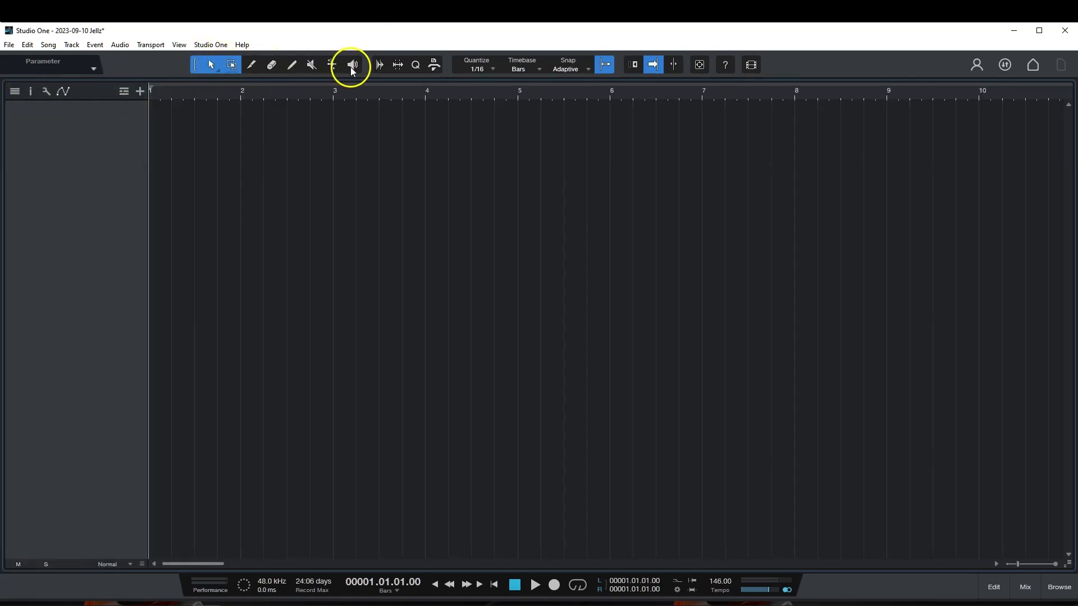
click(252, 67)
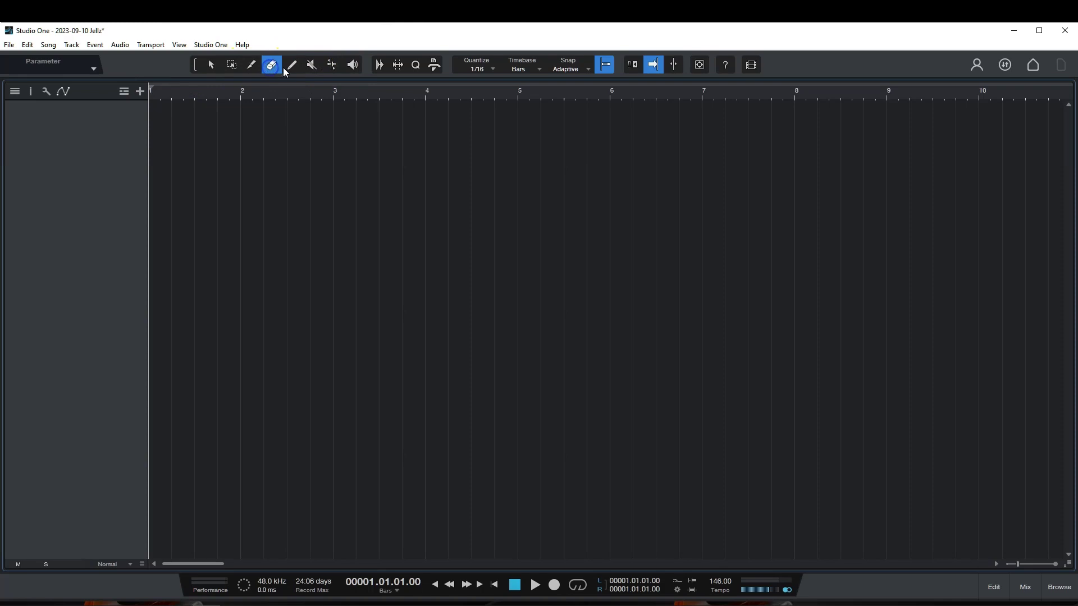
click(211, 65)
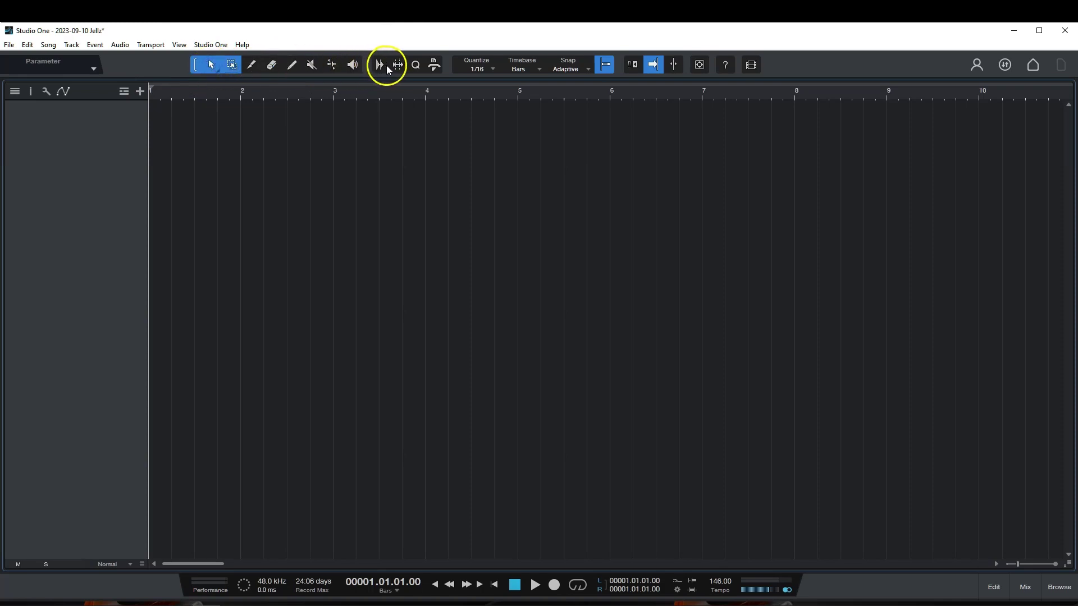
click(494, 69)
click(539, 69)
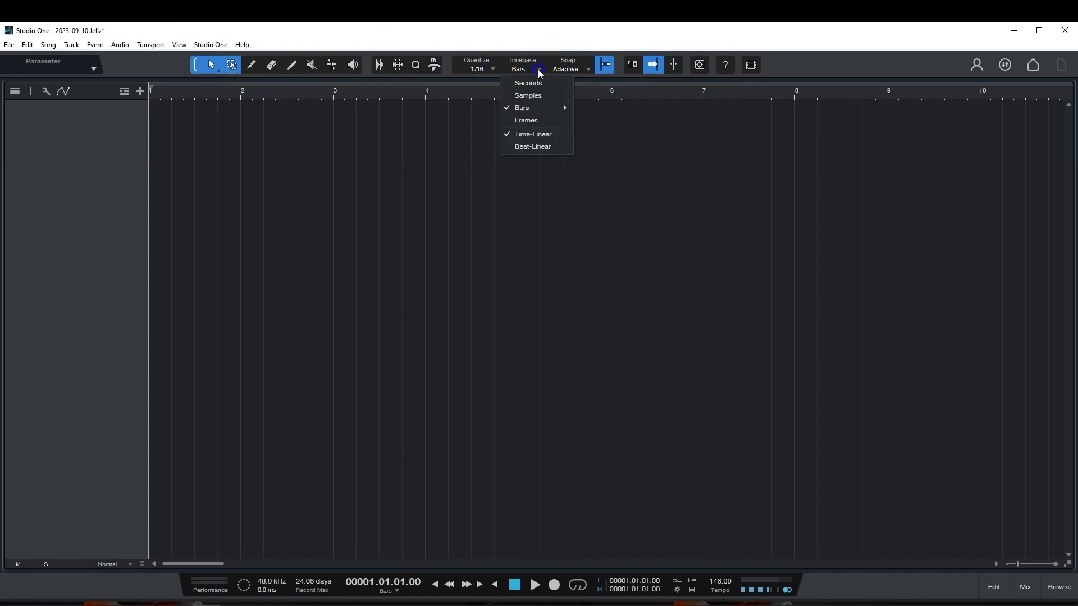
click(540, 70)
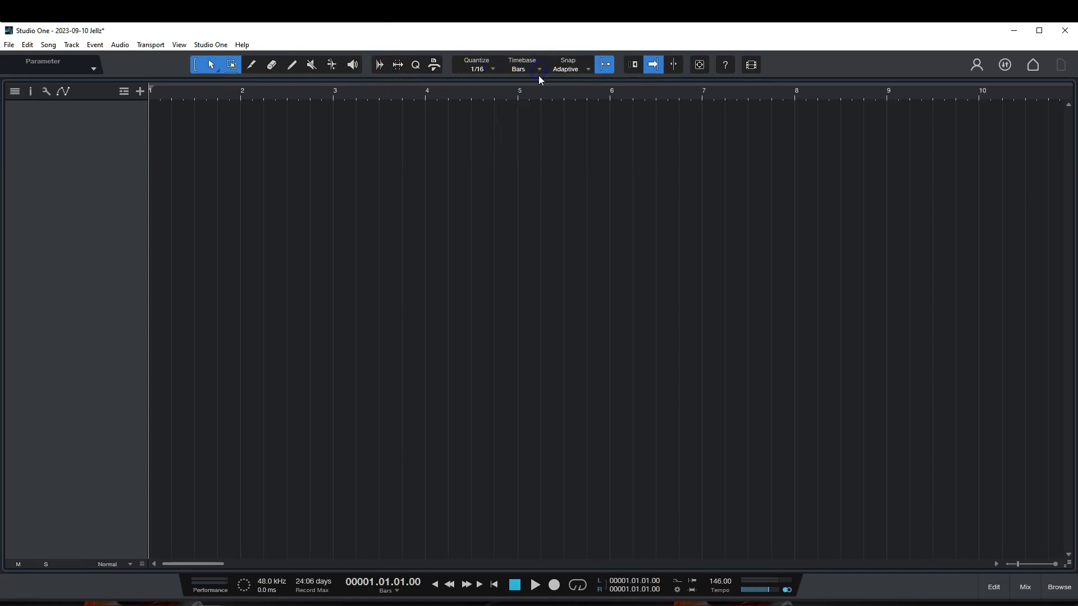
click(587, 70)
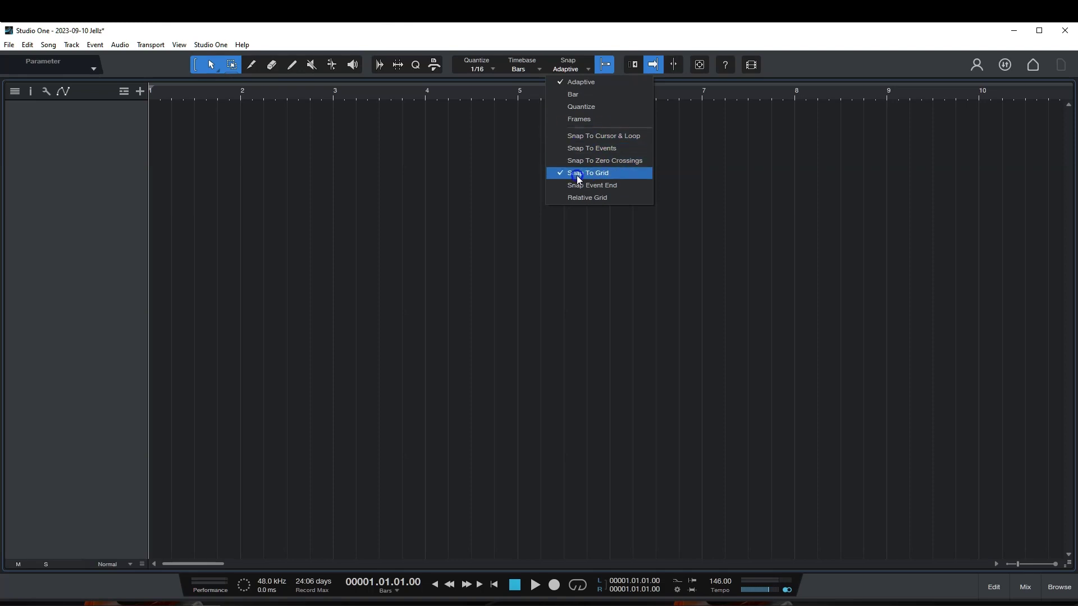
click(773, 77)
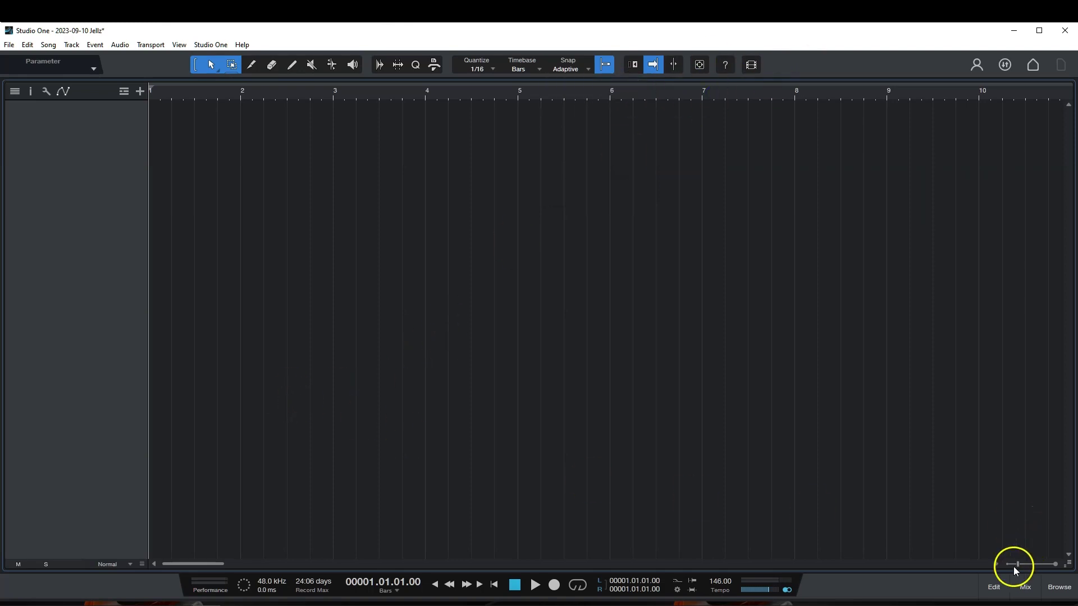
Step: Show the browser's Effects tab and expand and collapse the Universal Audio, Inc. folder
click(1060, 588)
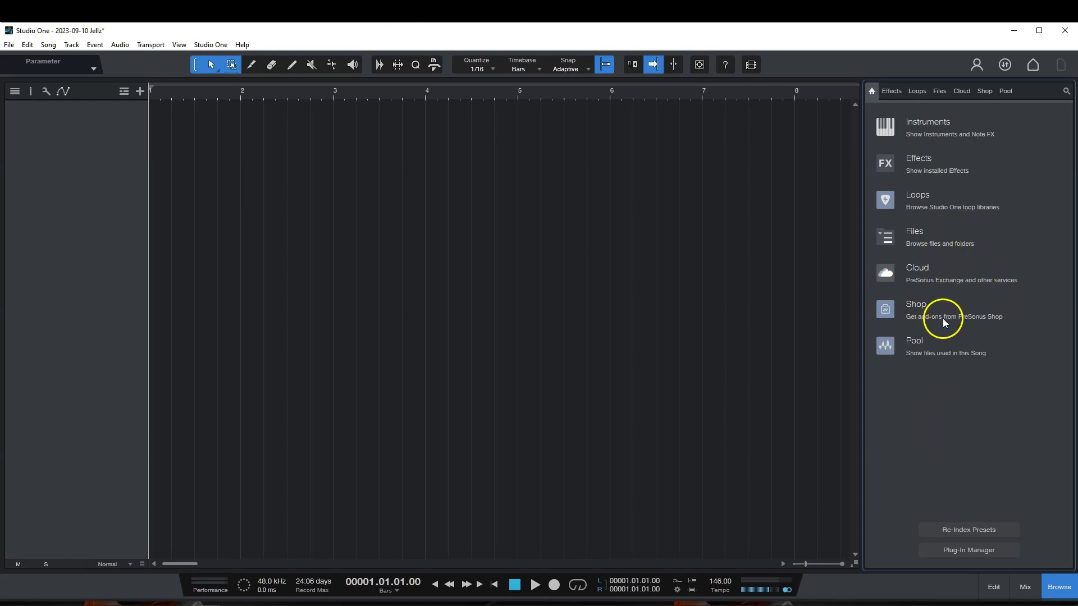
click(894, 92)
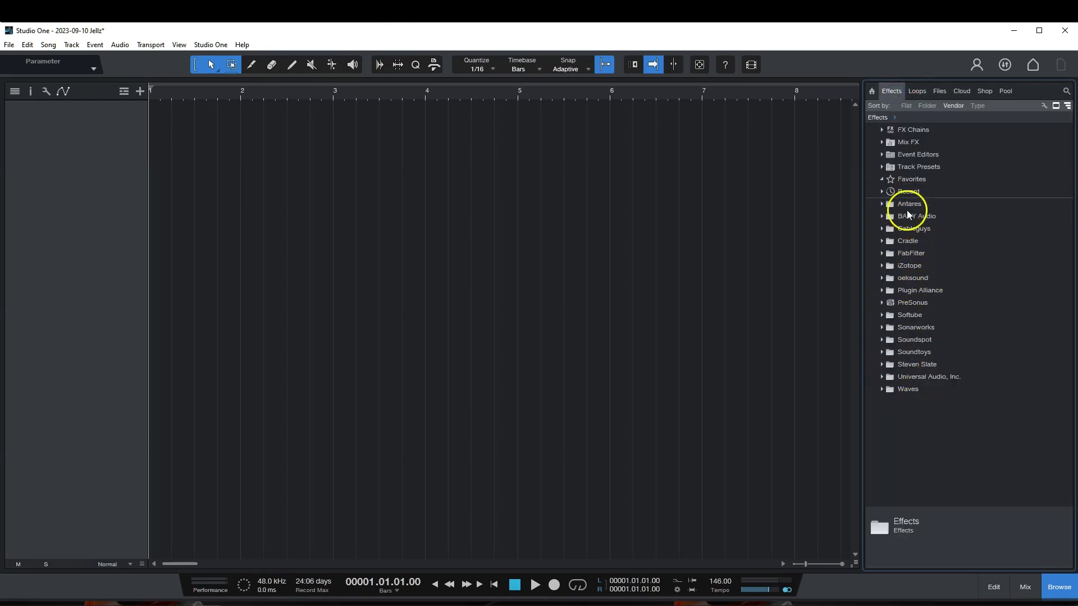
click(882, 389)
click(882, 390)
click(881, 378)
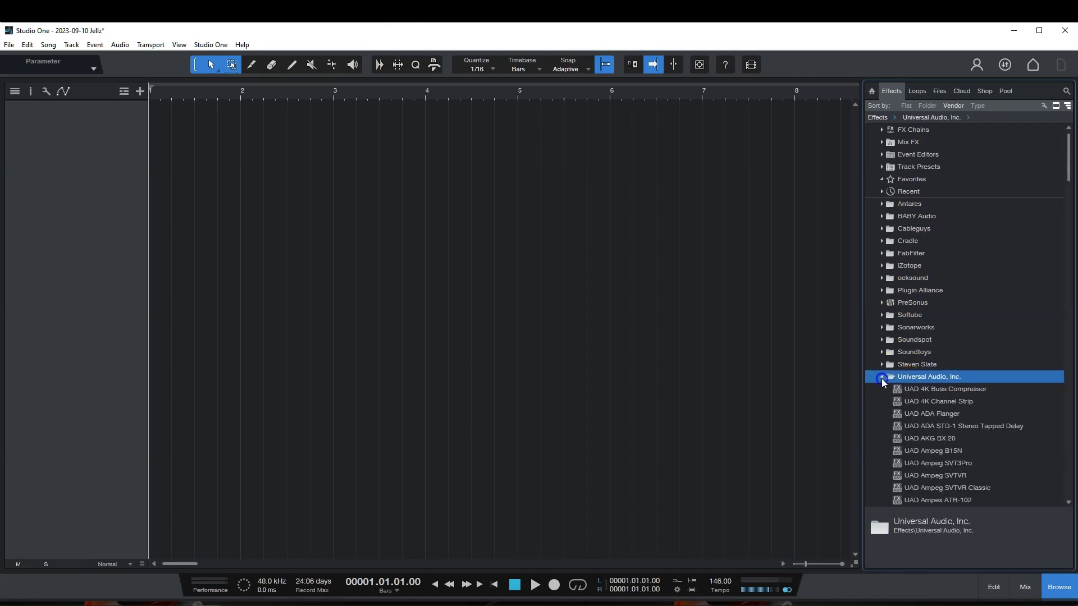
click(881, 378)
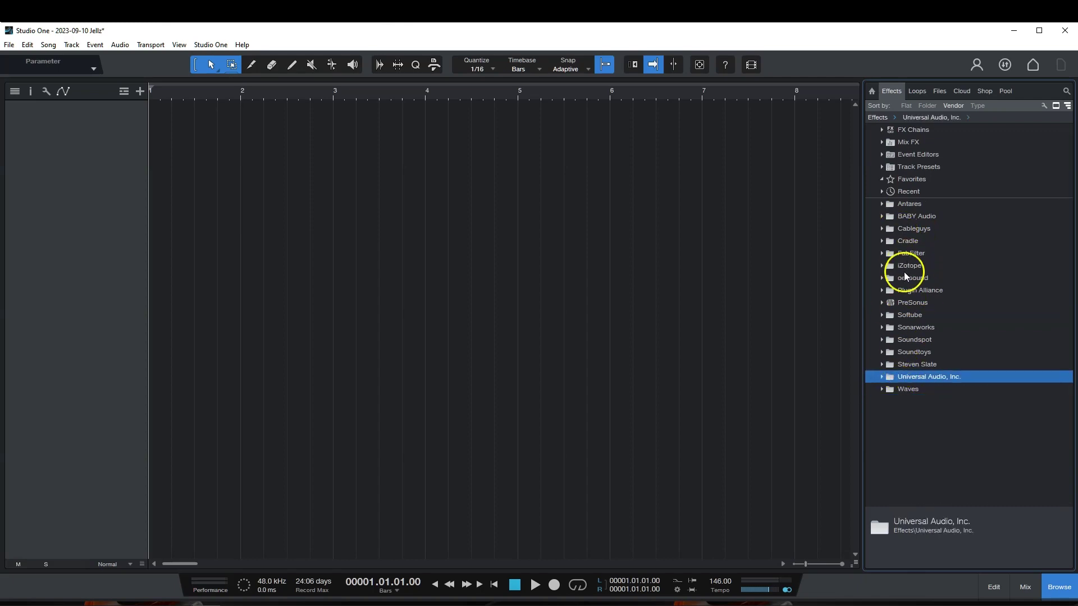
Step: Browse the Loops tab, collapsing Trap, then the Files tab, toggling the Sounds and loop folders
click(916, 93)
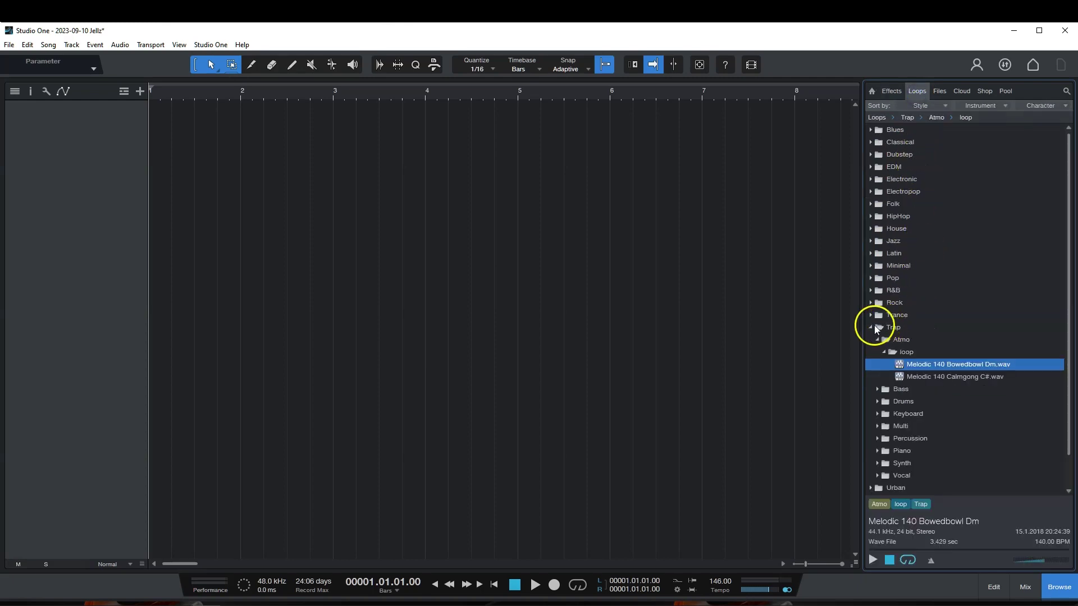
click(868, 327)
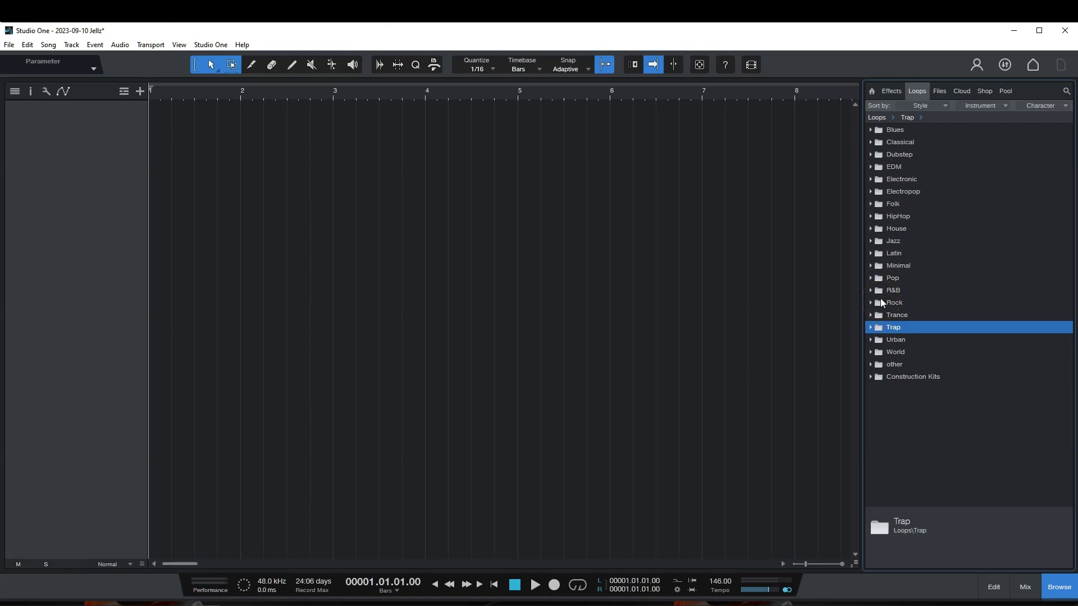
click(941, 92)
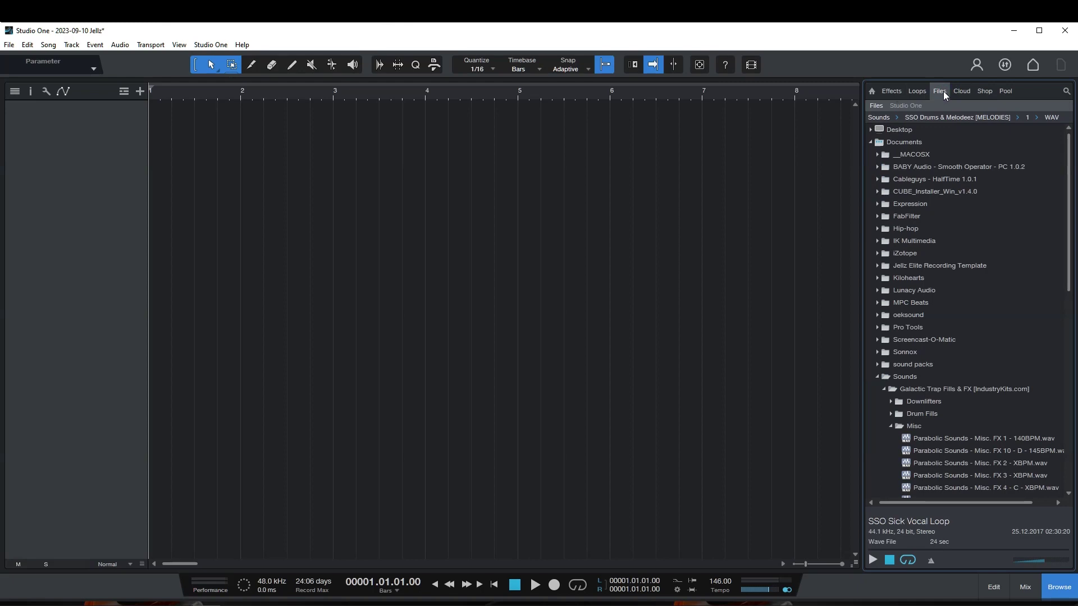
scroll(927, 292, down, 4)
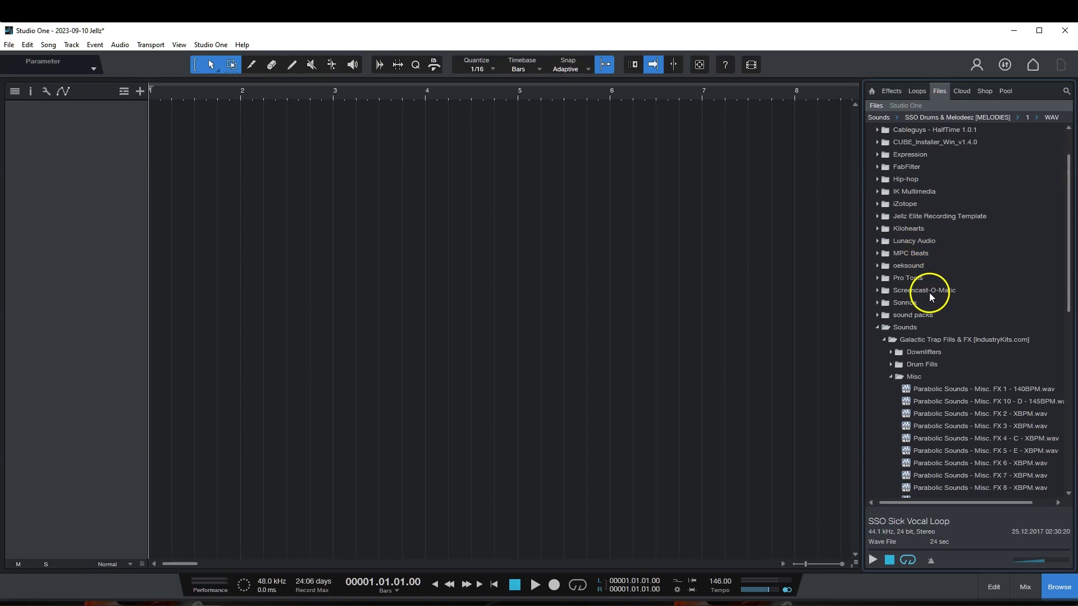
click(883, 290)
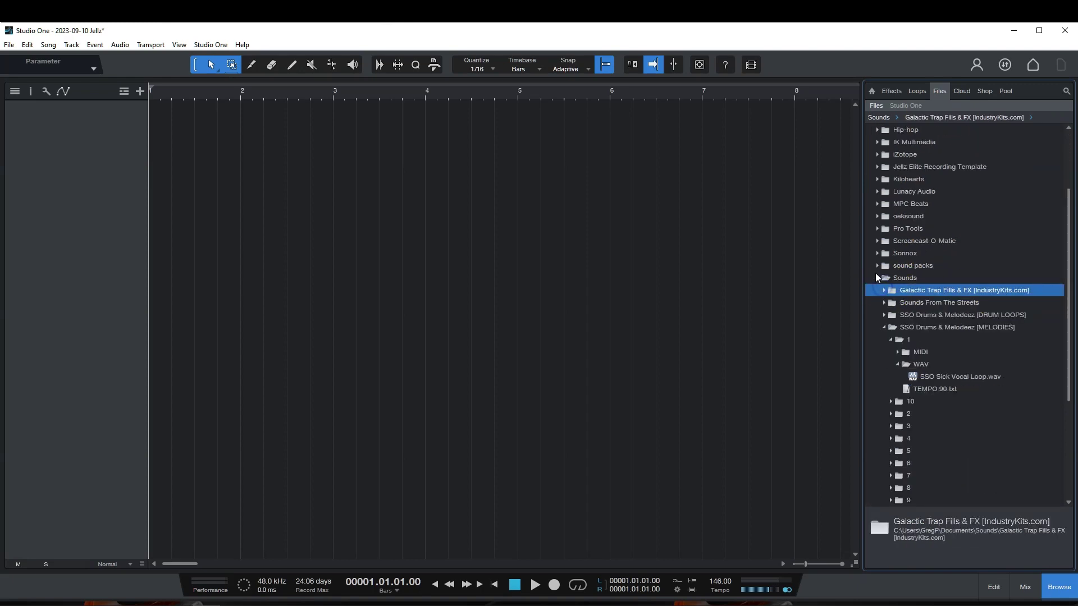
click(877, 277)
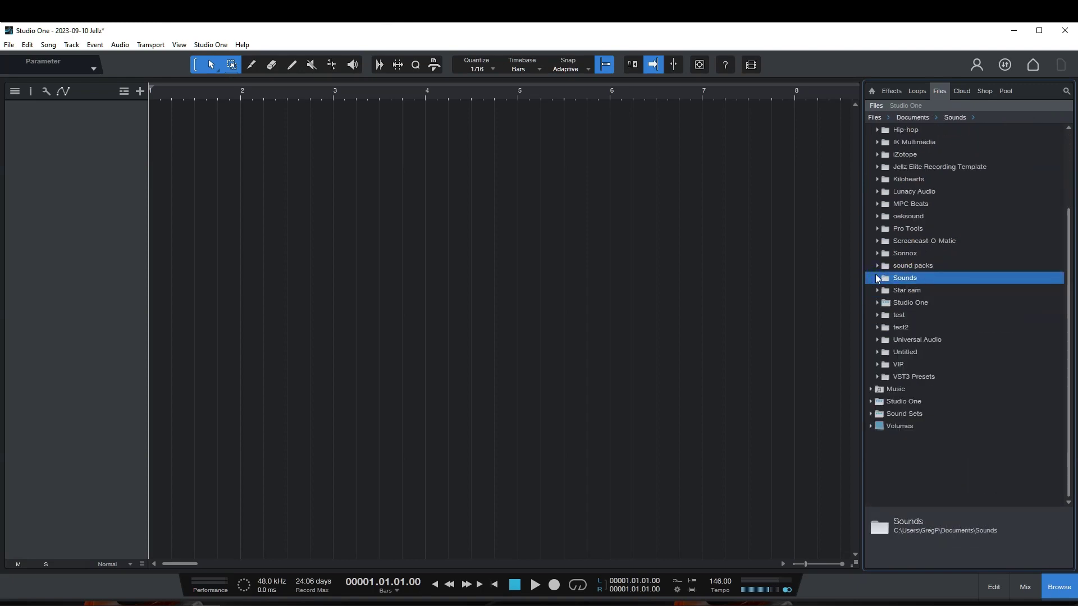
click(877, 278)
click(884, 329)
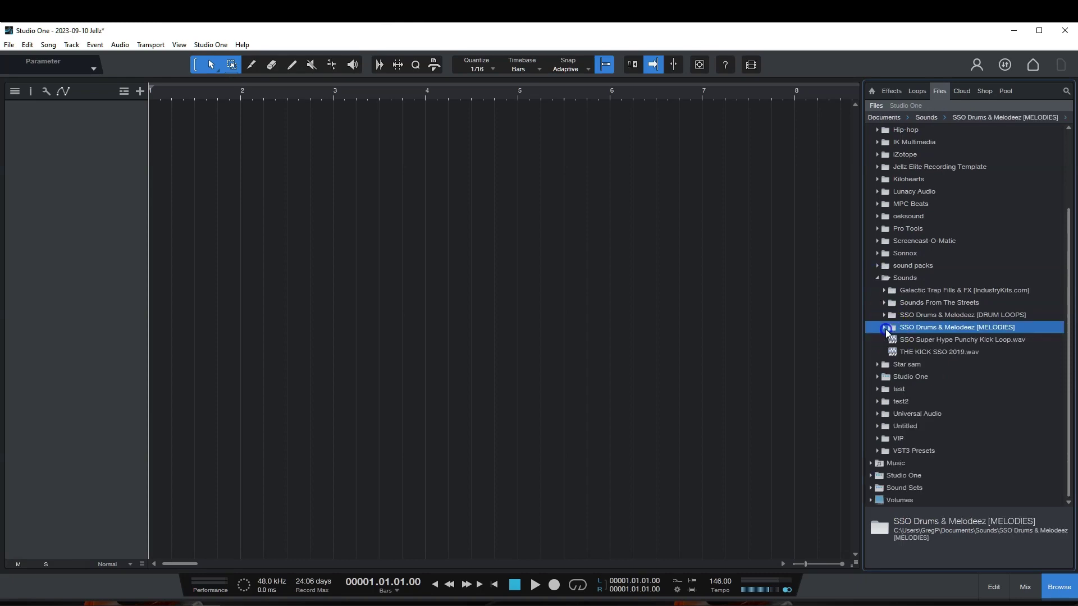
click(877, 278)
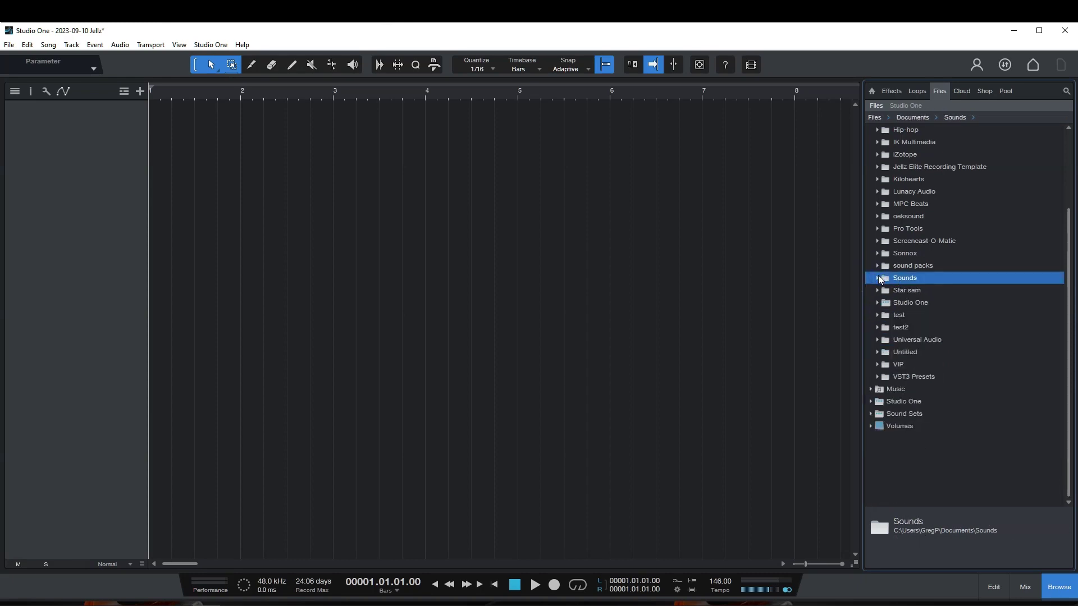
Step: View the Cloud, Shop and Pool tabs, return to Effects, then hide the browser
click(962, 90)
click(985, 92)
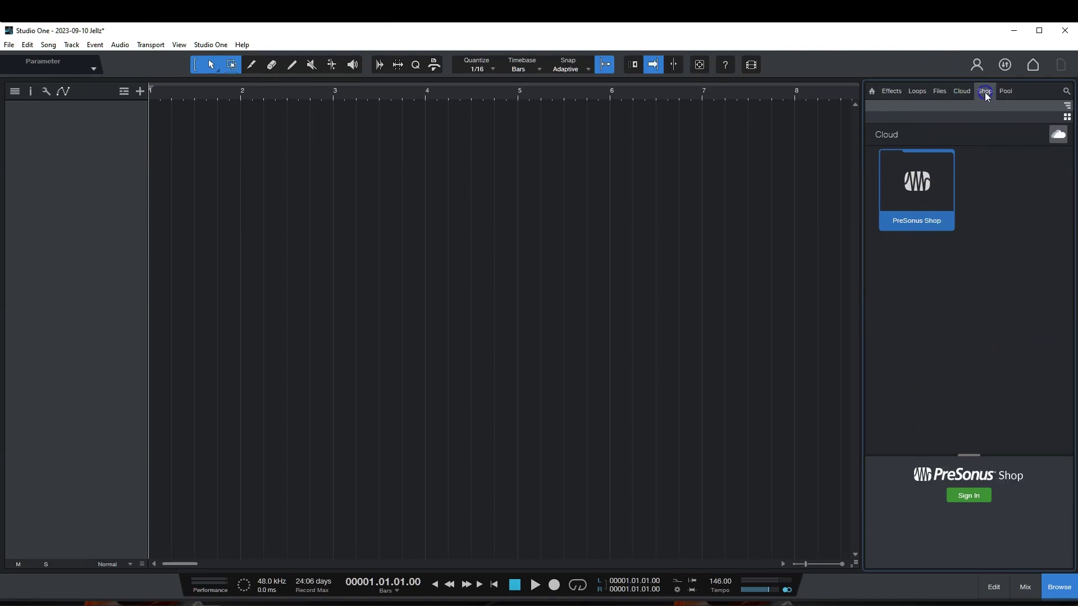
click(1004, 92)
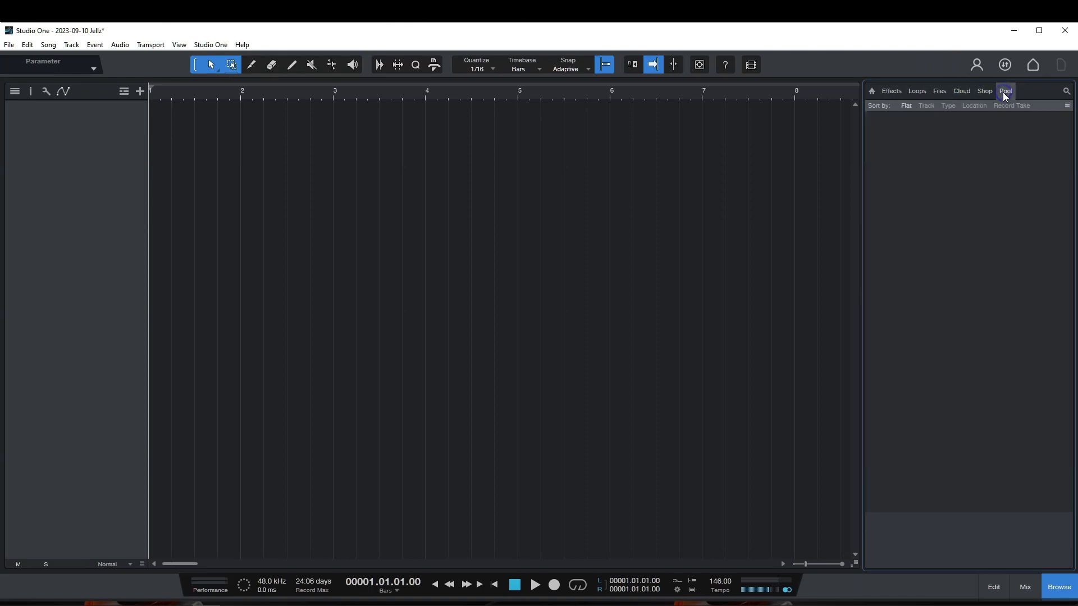
click(920, 90)
click(893, 92)
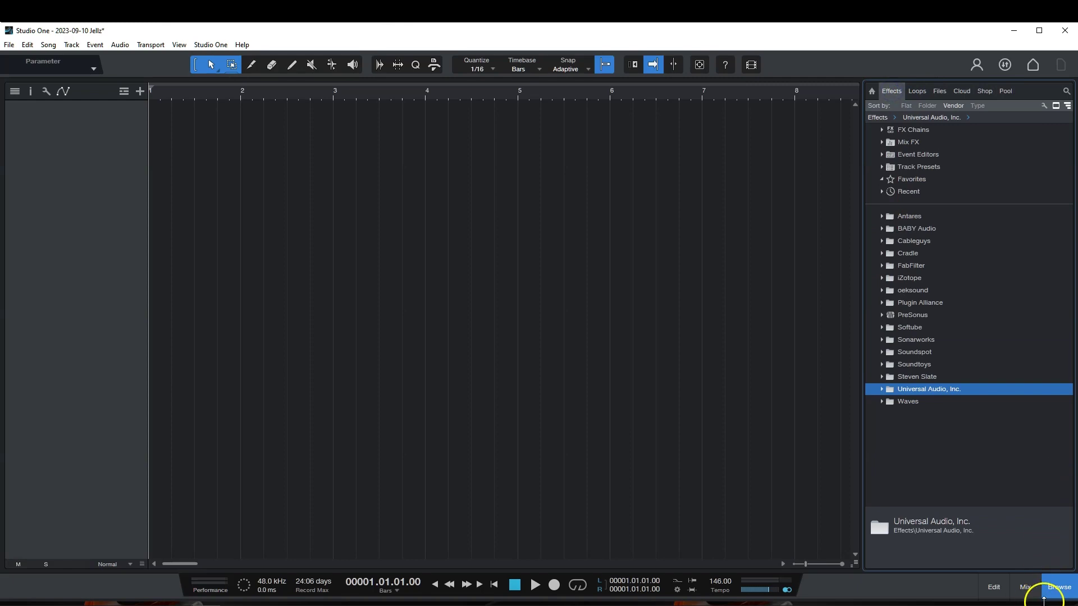
click(1060, 587)
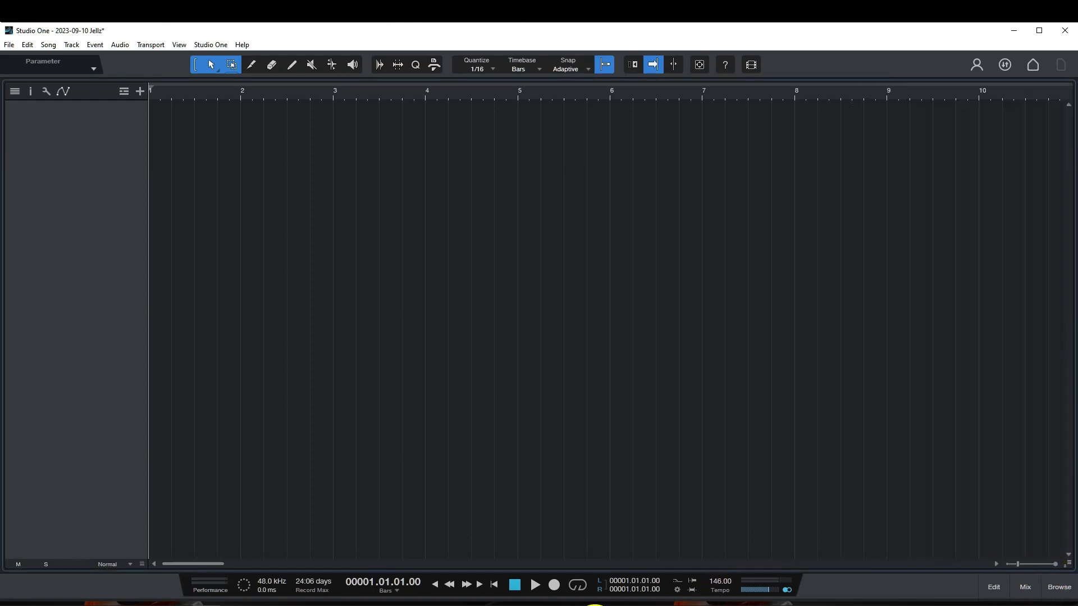
Step: Open the Performance Monitor from the transport's performance meter, showing CPU and disk at 0%
click(220, 582)
click(225, 582)
click(256, 583)
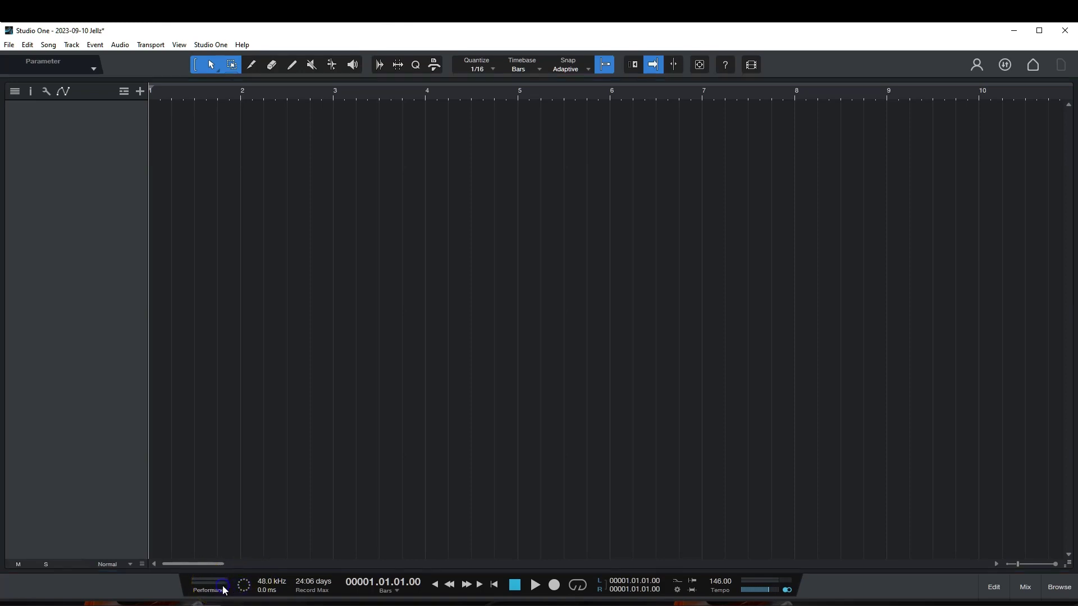
click(541, 550)
drag(747, 171, 494, 245)
click(521, 248)
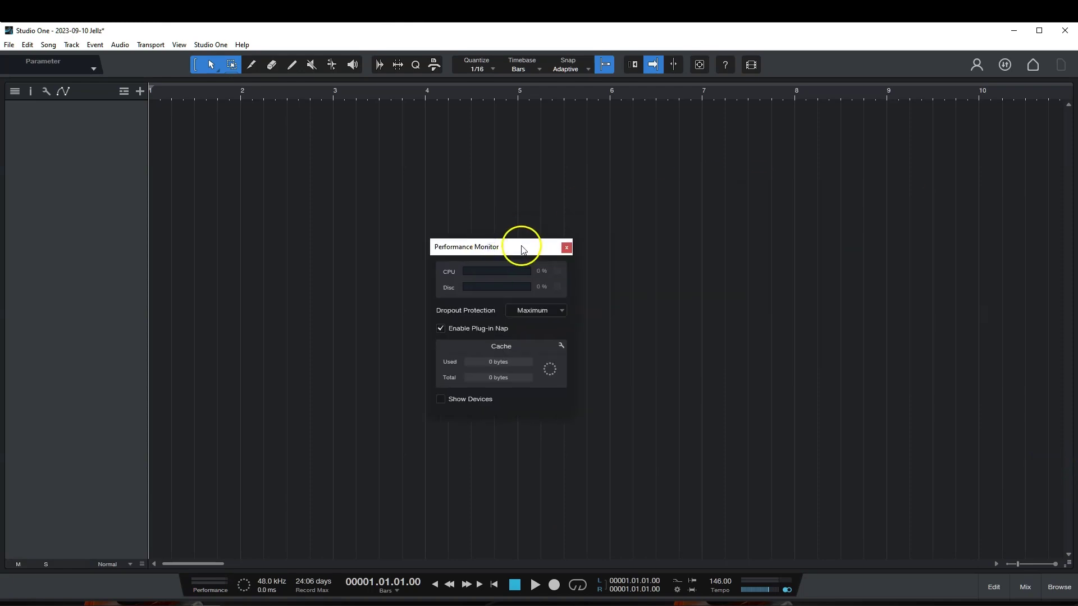
click(544, 311)
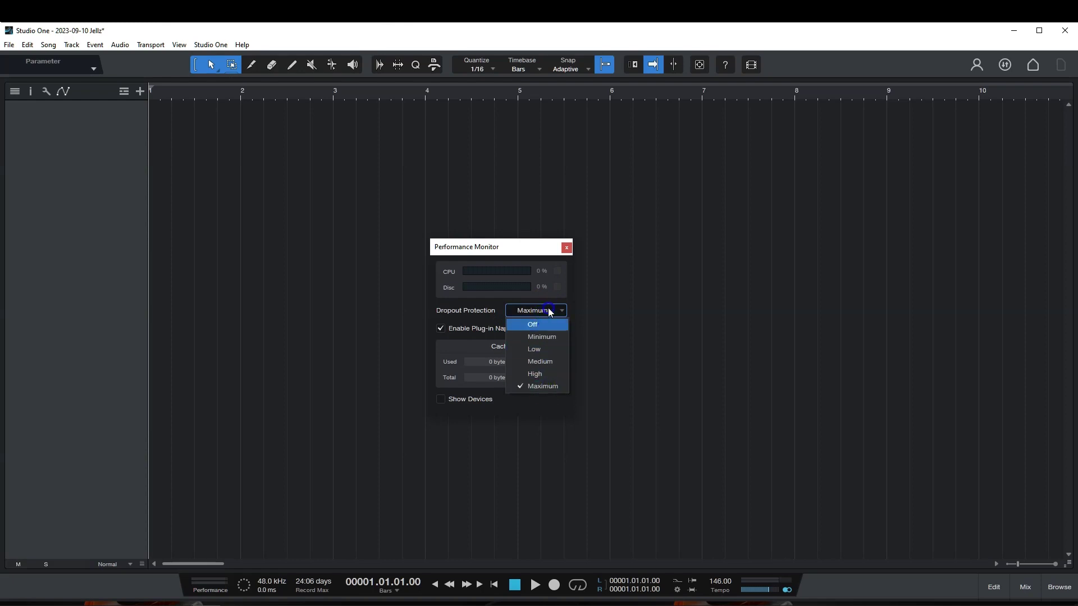
click(549, 312)
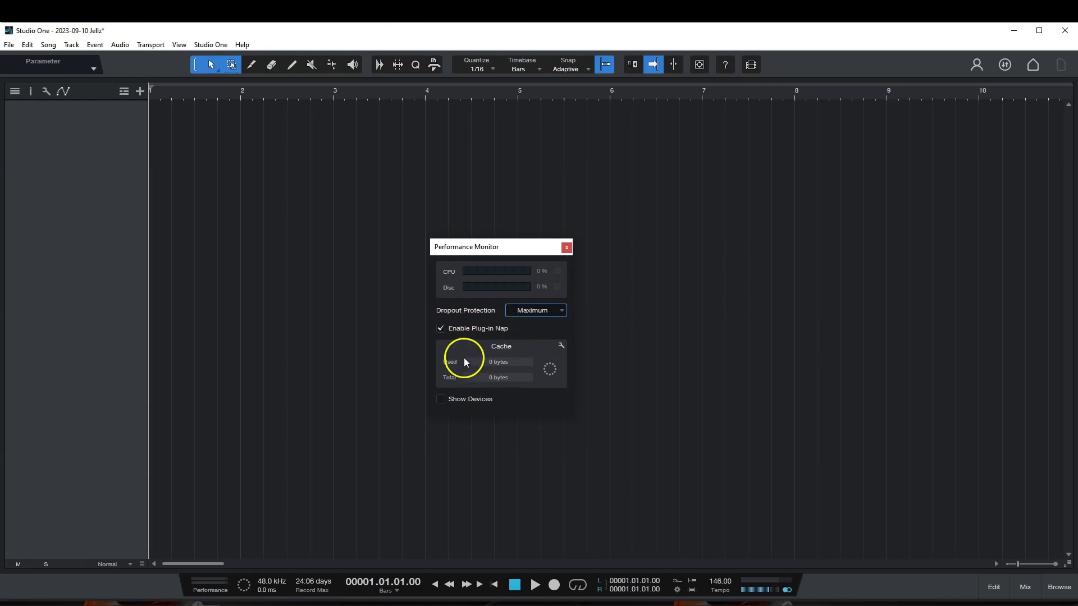
click(443, 399)
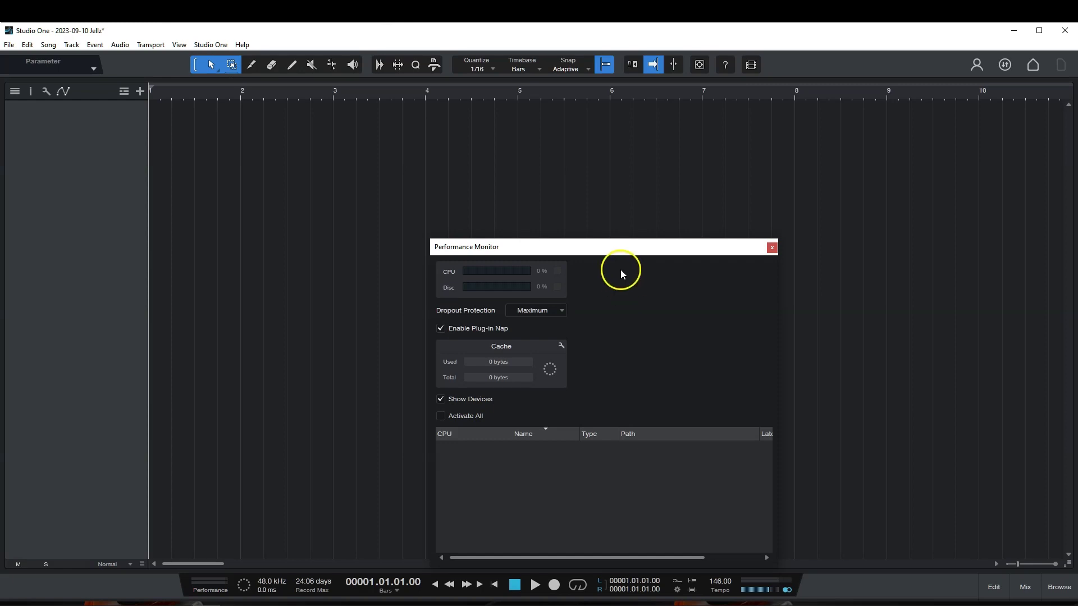
click(772, 247)
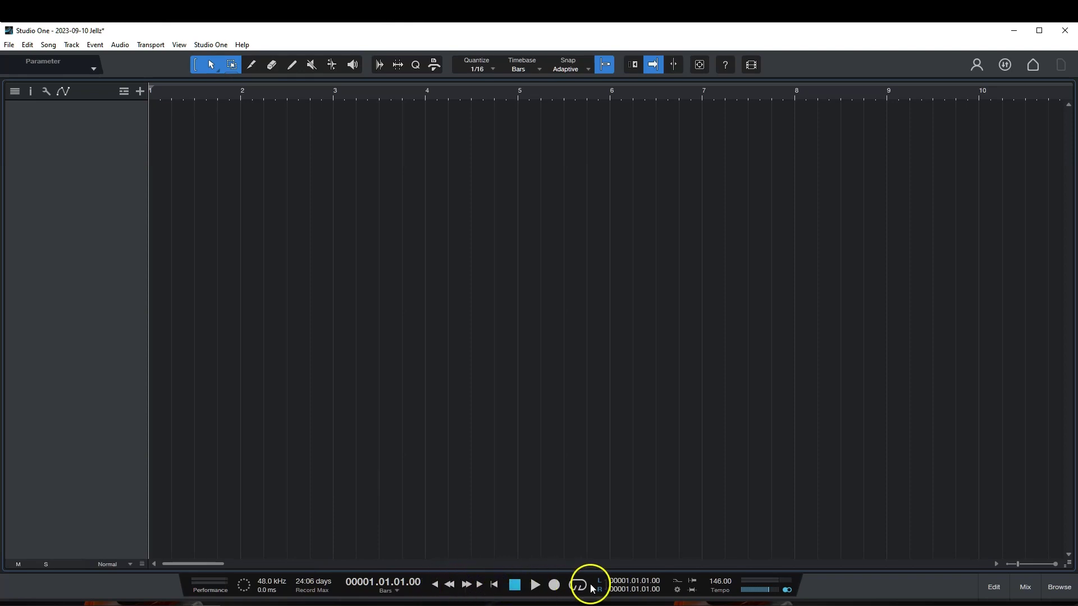
Step: Add the Metronome section to the transport through the Customize dialog
right_click(694, 582)
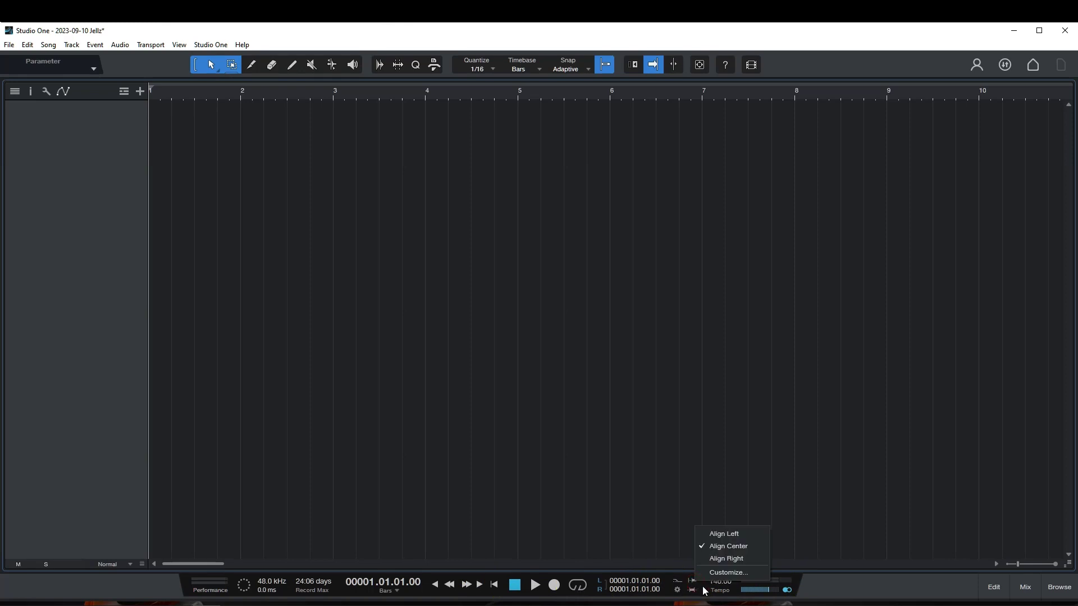
click(717, 572)
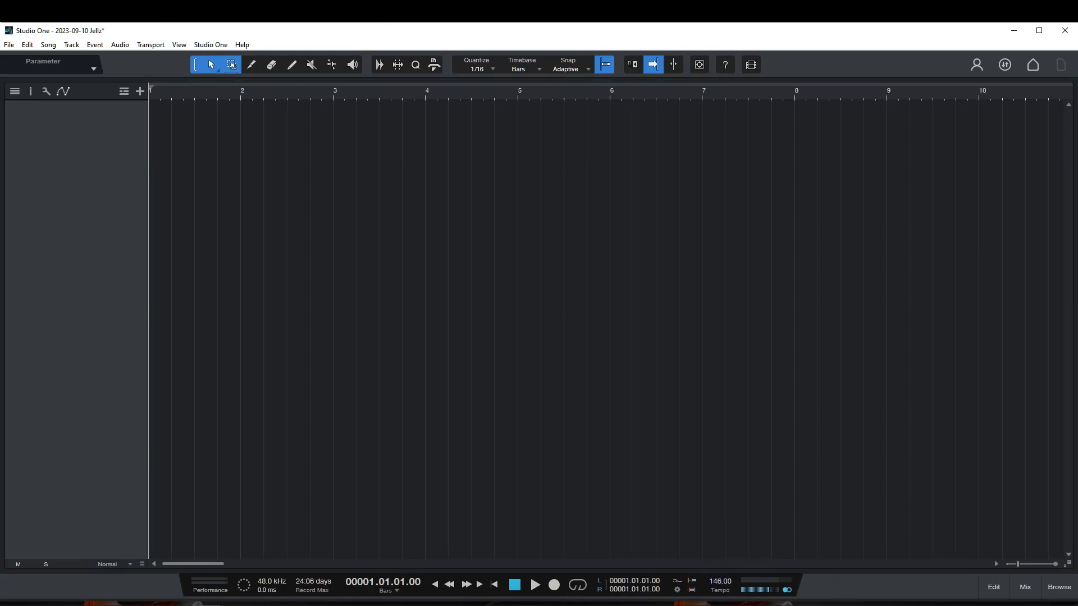
drag(878, 153, 539, 217)
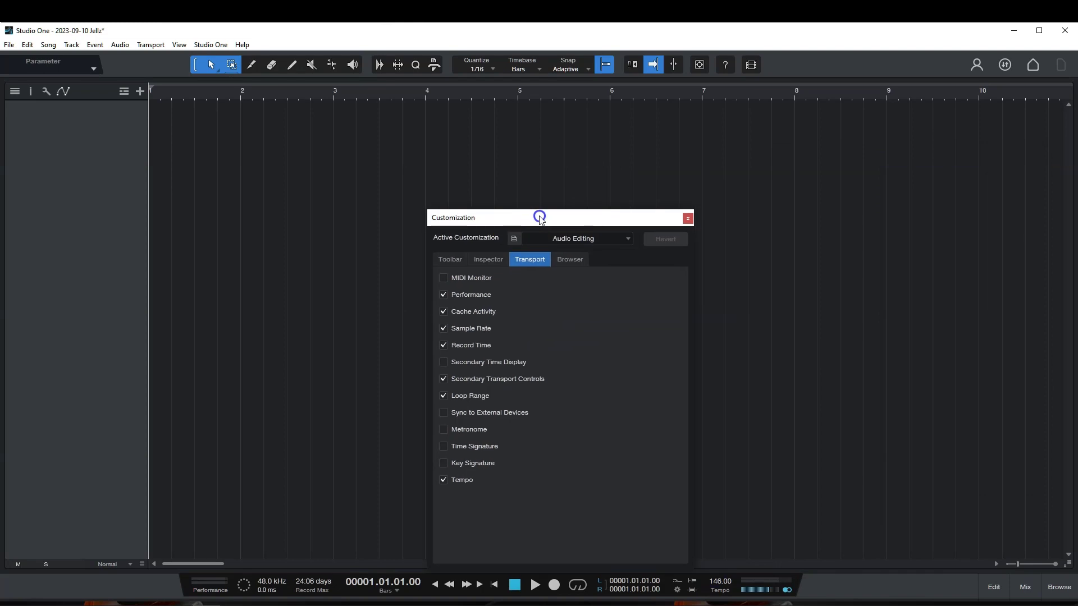
click(444, 430)
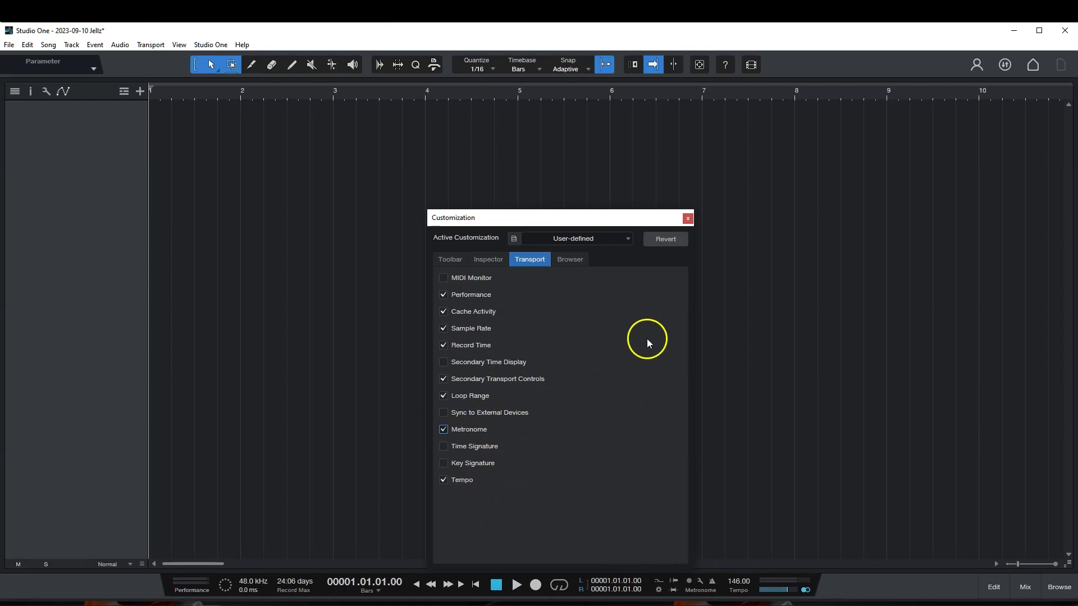
Step: Review the Toolbar, Inspector and Browser customization tabs, close the dialog, and show the editor panel
click(452, 261)
click(486, 259)
click(515, 259)
click(570, 260)
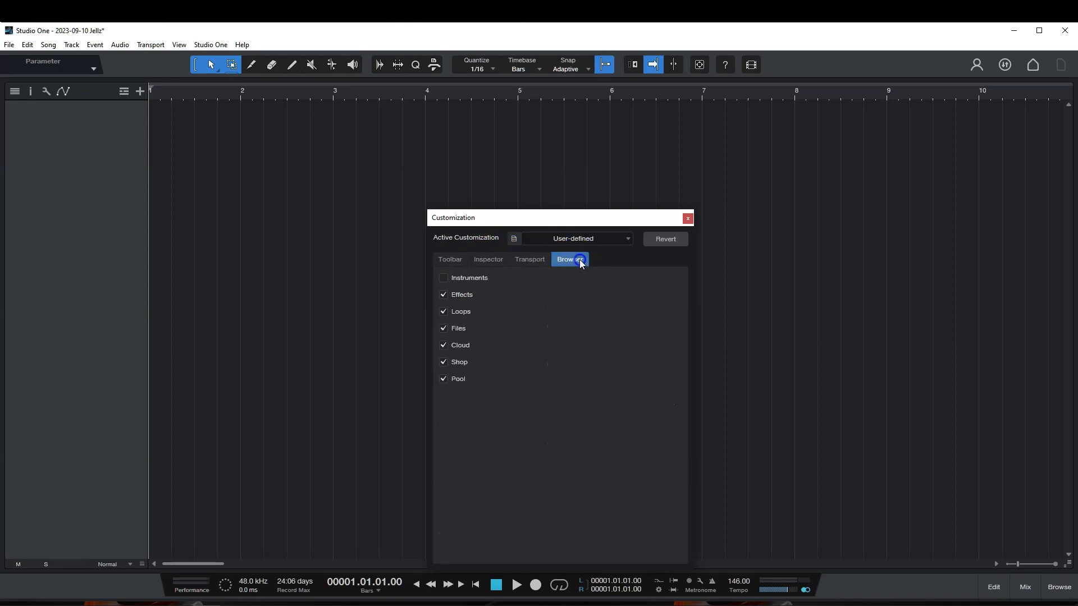
click(688, 219)
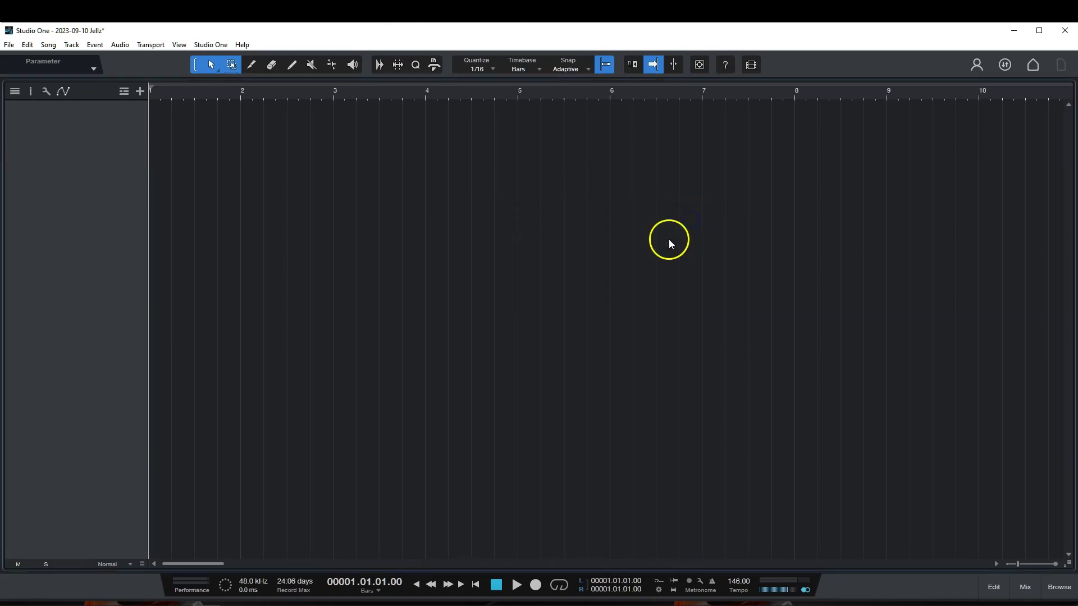
click(993, 587)
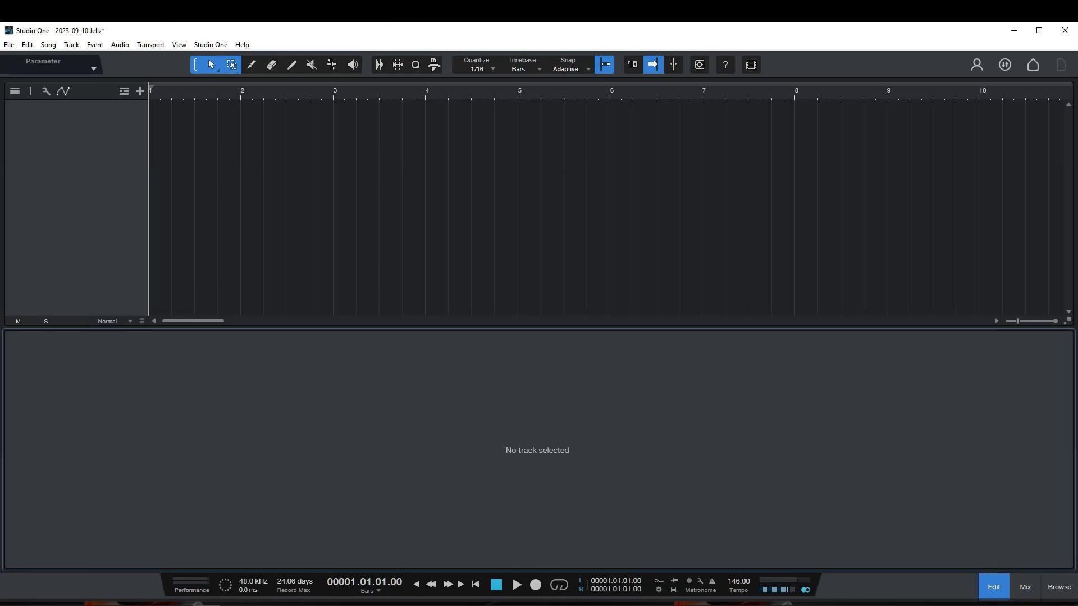
Step: Close the editor panel and add one mono audio track via Track > Add Tracks
click(992, 586)
click(809, 413)
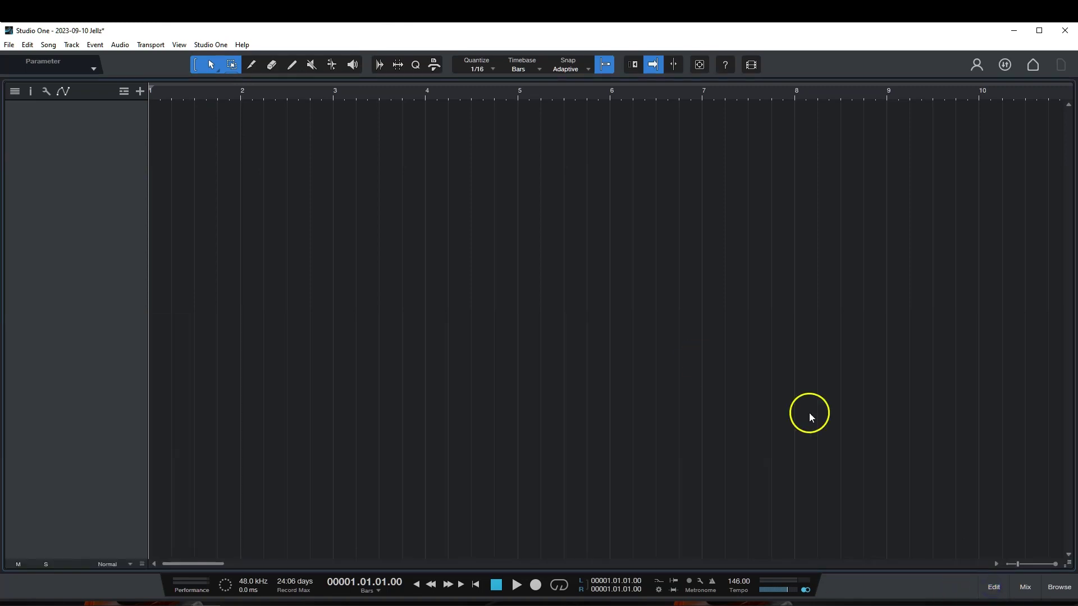
click(178, 168)
click(77, 46)
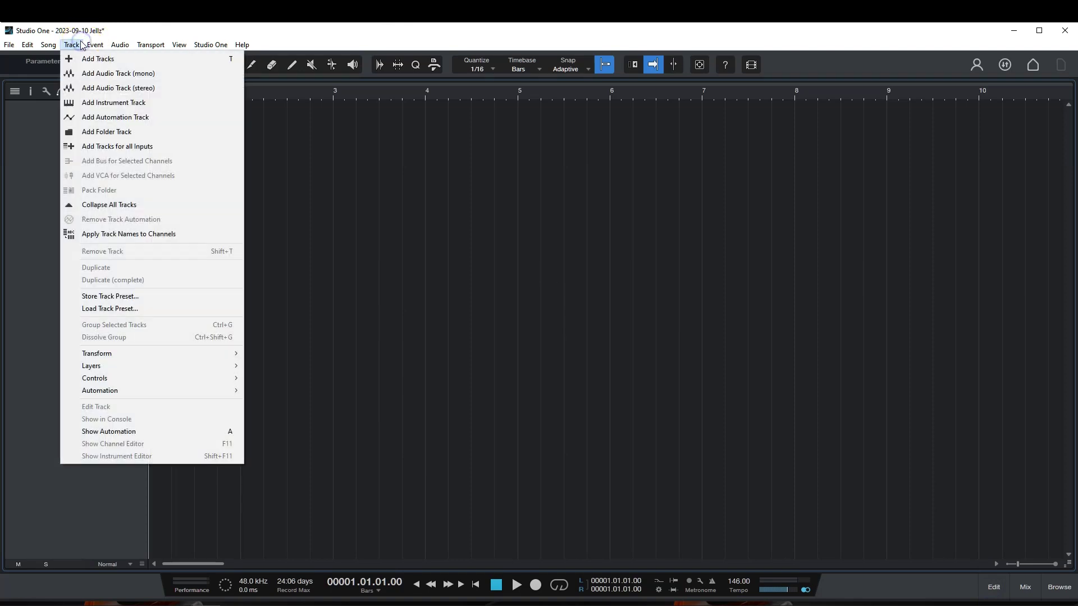
click(97, 58)
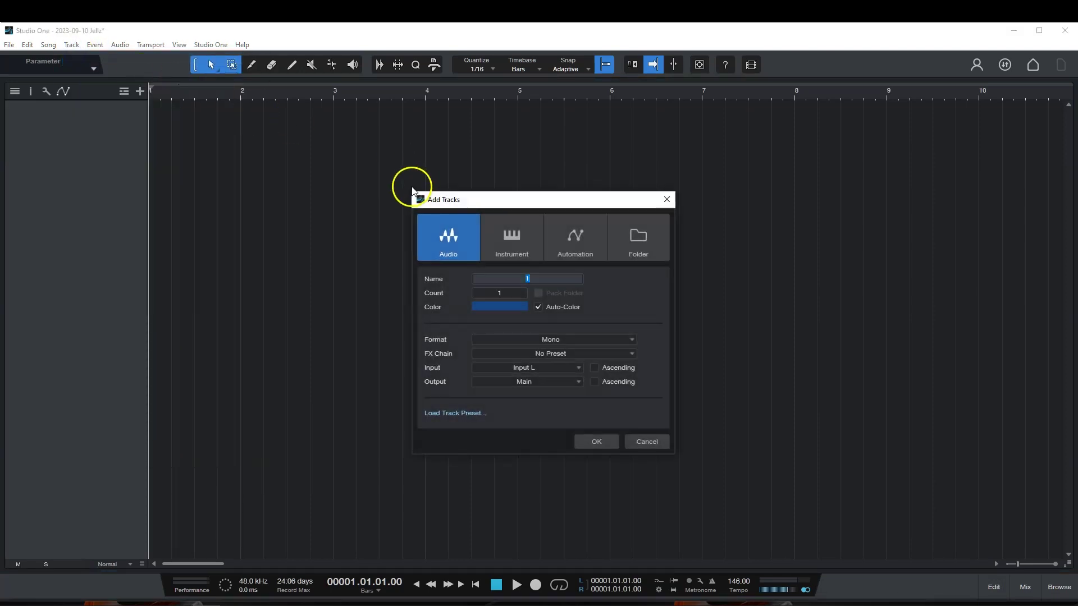
click(606, 441)
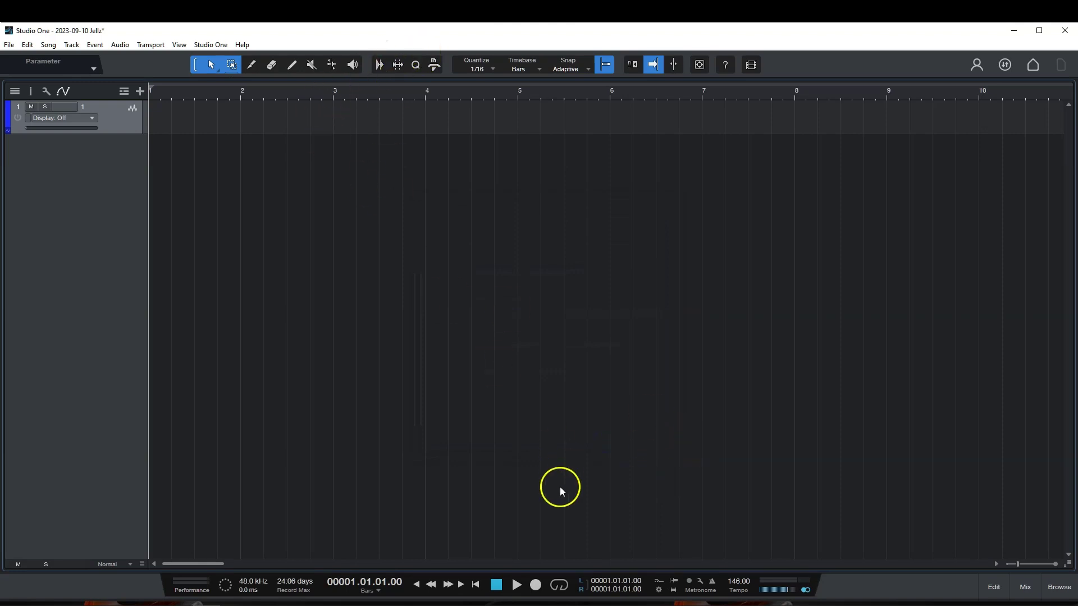
Step: Record briefly on the new track, stop, then show and hide the editor panel
click(535, 585)
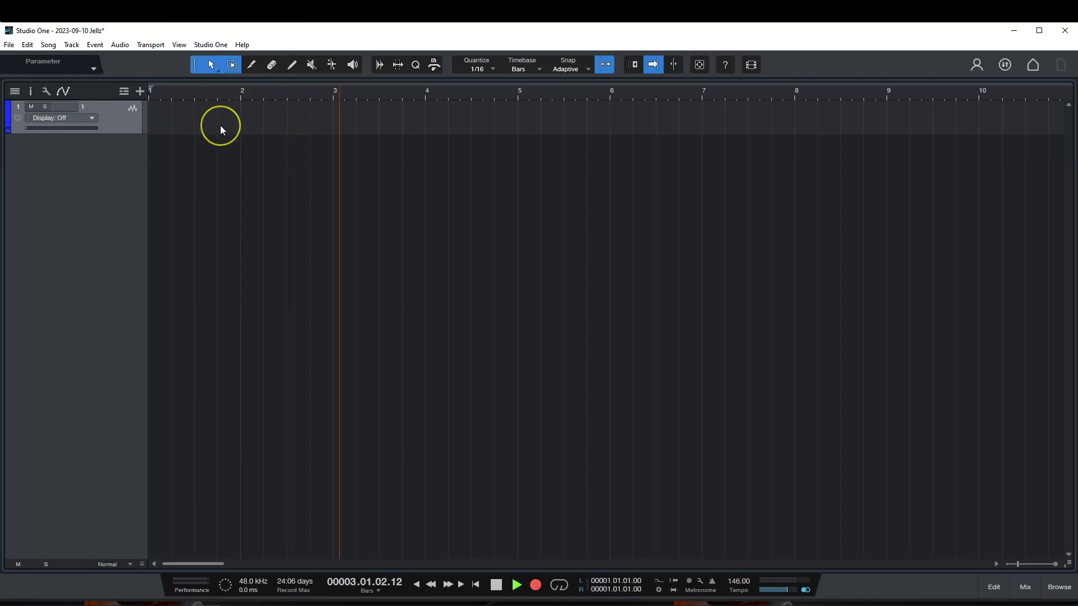
key(space)
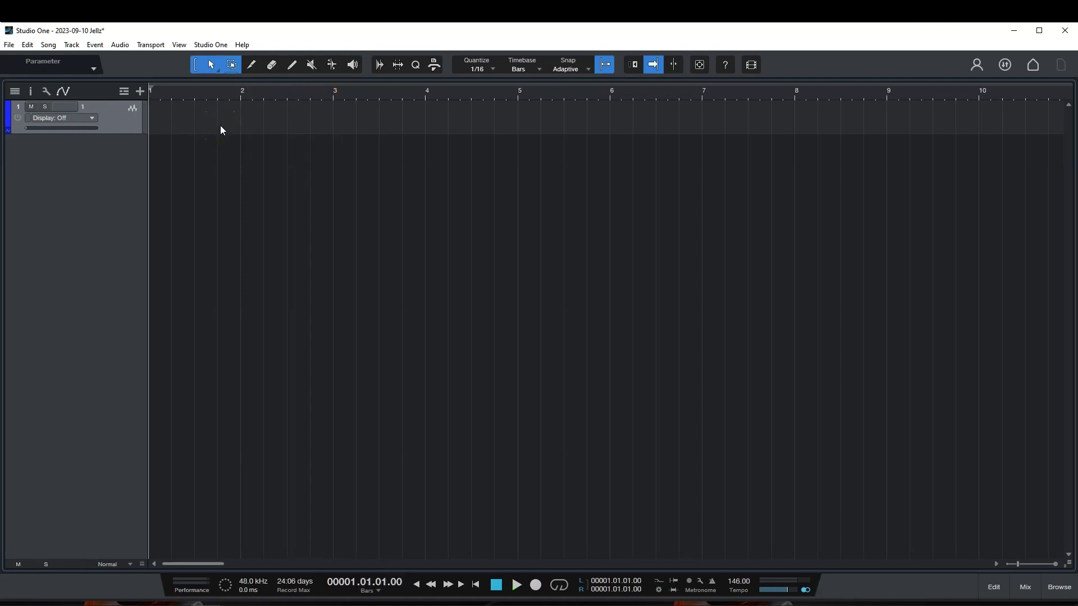
click(1000, 576)
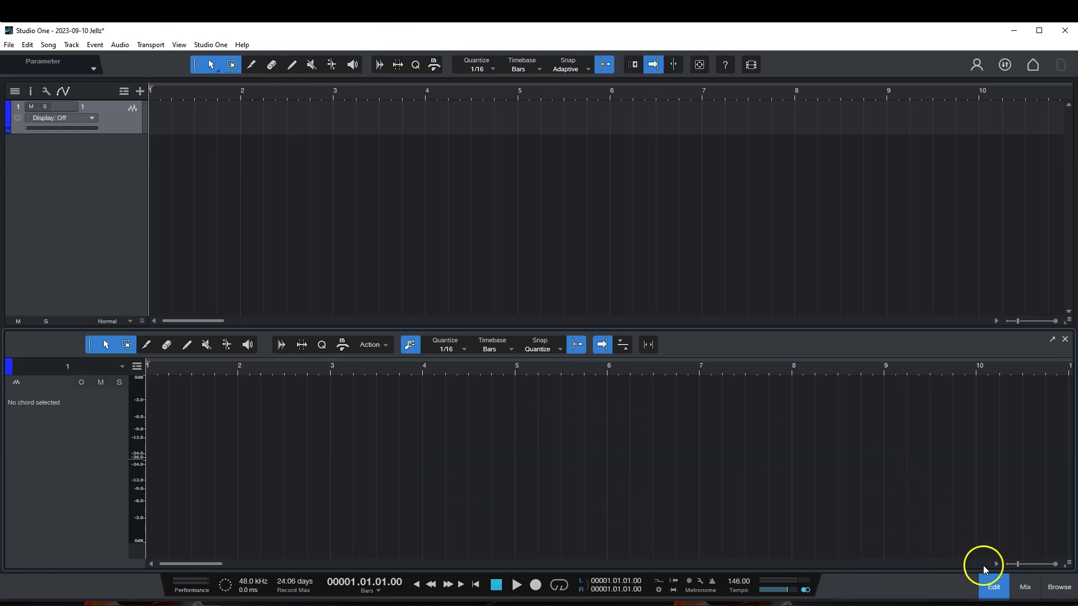
click(989, 589)
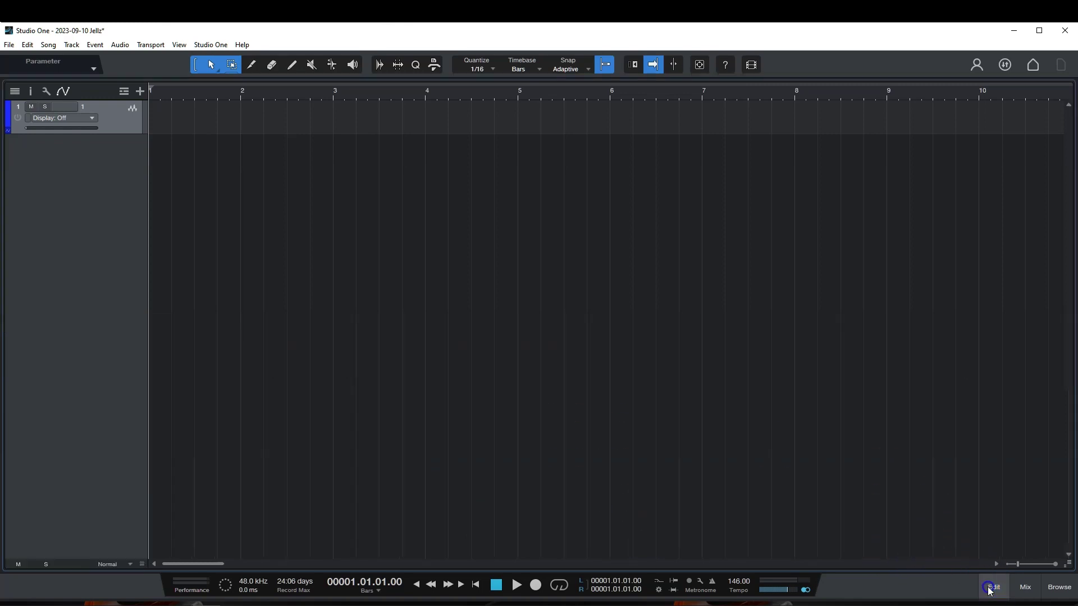
Step: Open the mix console and add an audio track named 5
click(1025, 587)
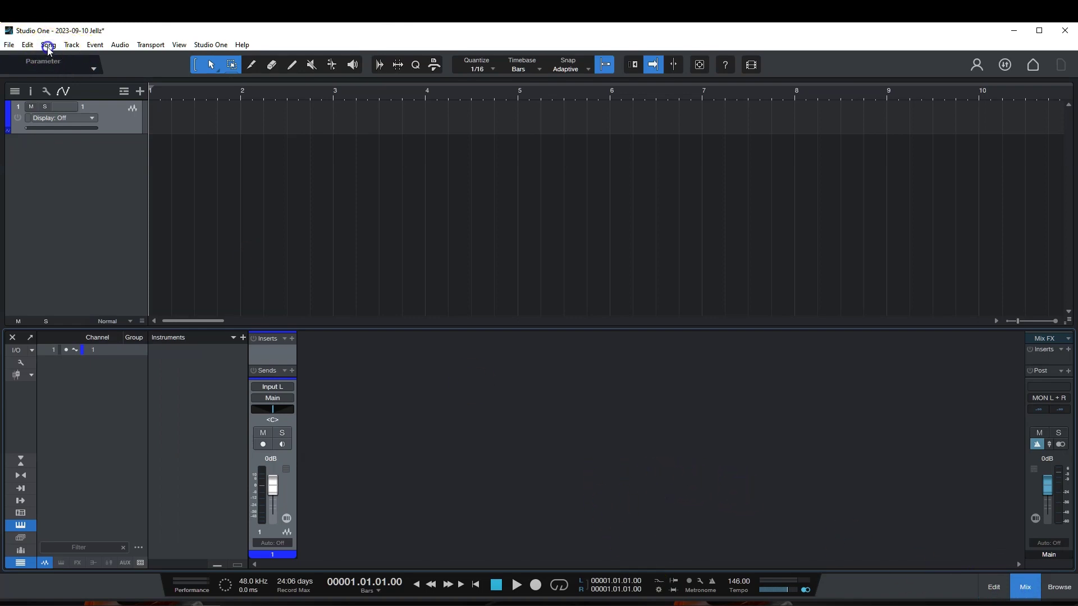
click(71, 44)
click(79, 59)
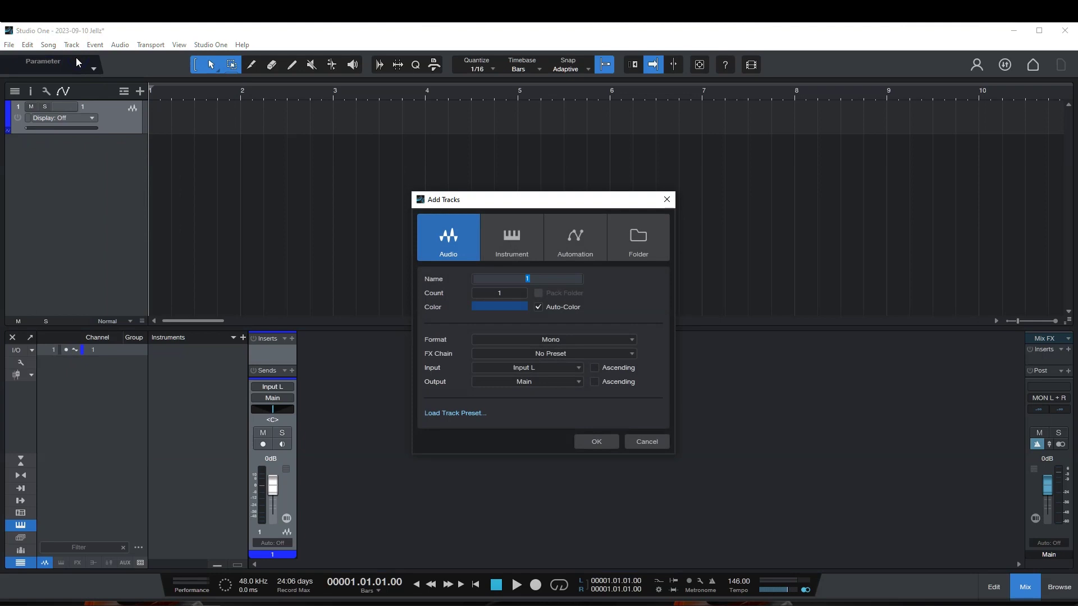
text(5)
key(Return)
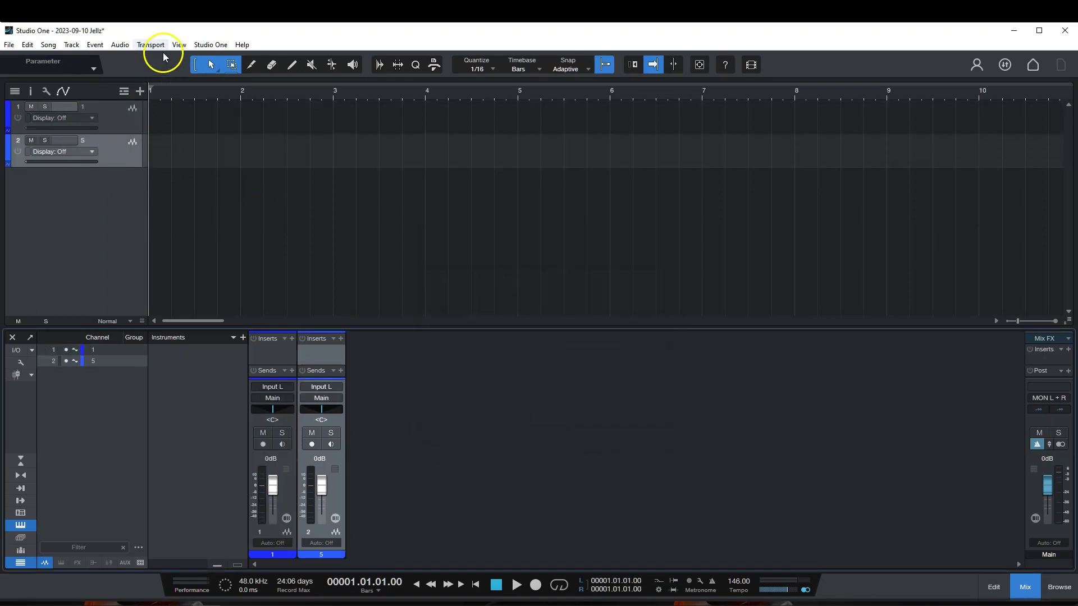
Step: Add five more audio tracks at once by setting the track count to 5
click(72, 45)
click(76, 59)
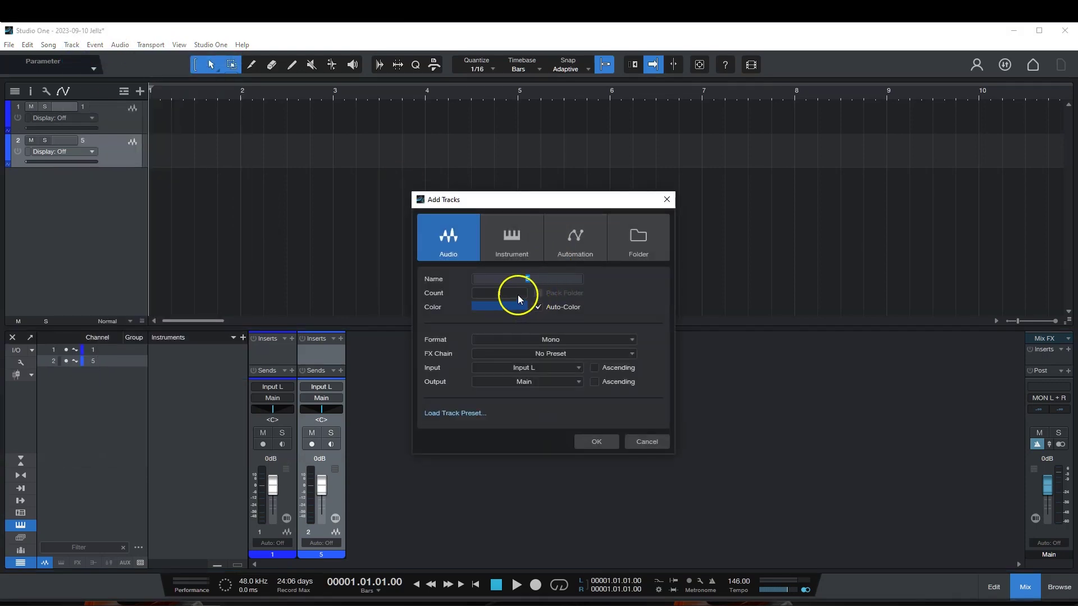
click(514, 290)
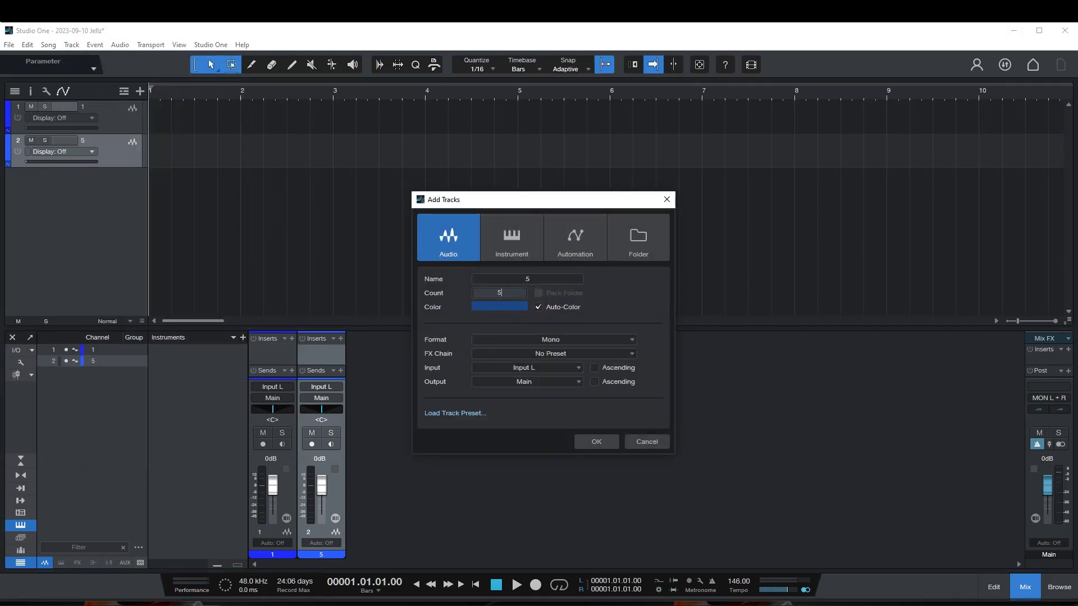
click(612, 444)
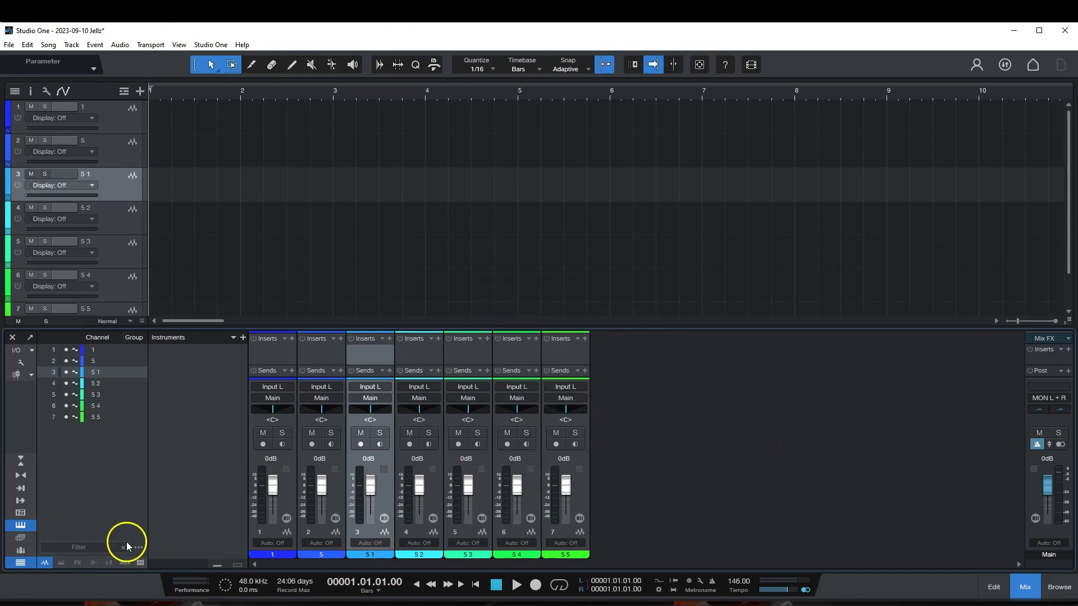
Step: Toggle the Instruments, Channel List, Group, Scenes and External Devices panels, leaving all hidden
click(22, 525)
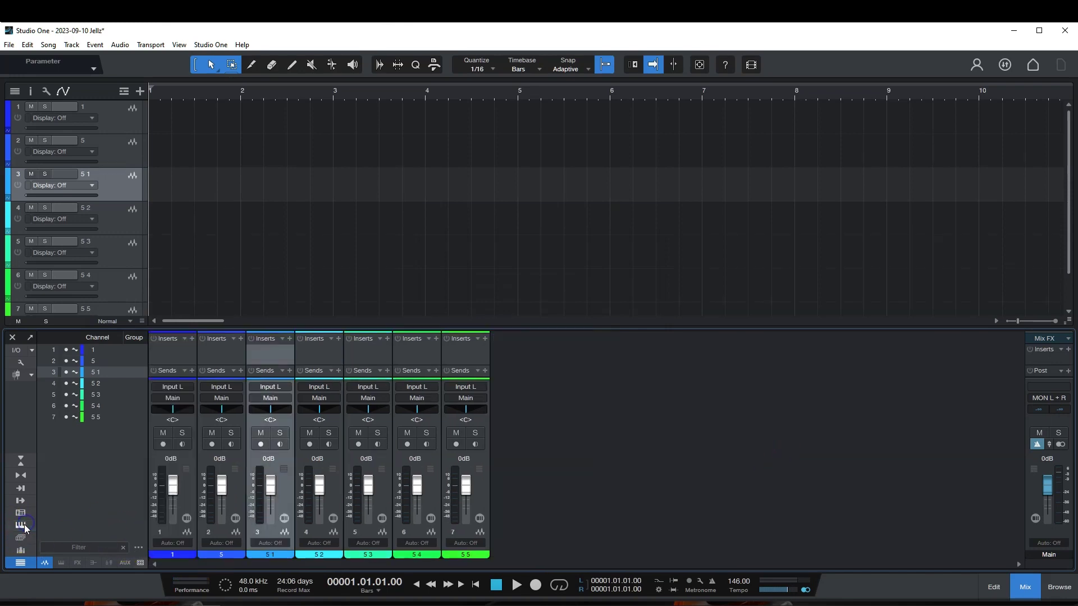
click(20, 563)
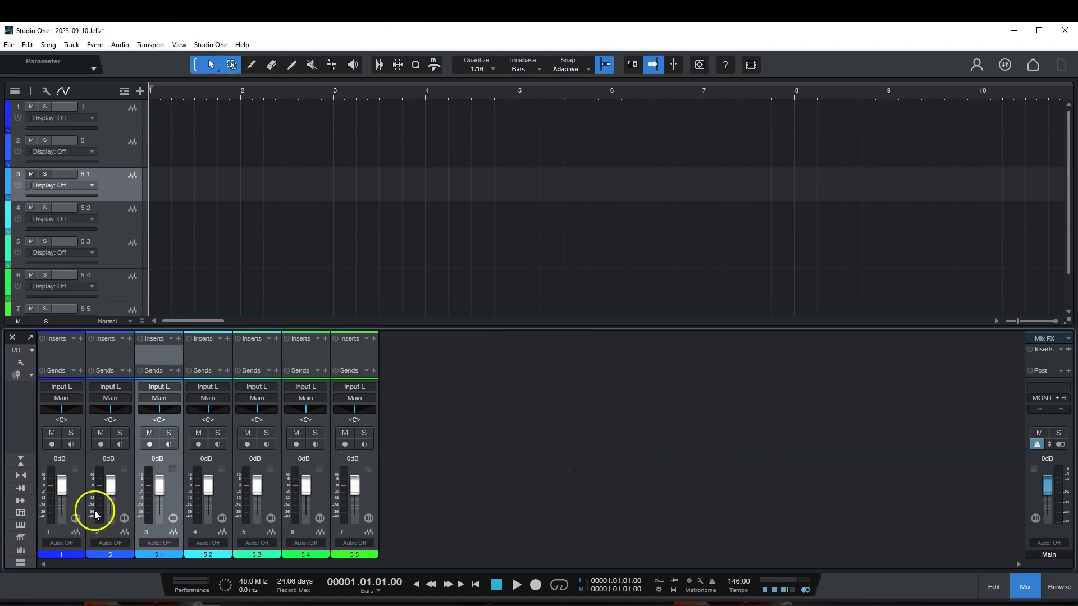
click(20, 563)
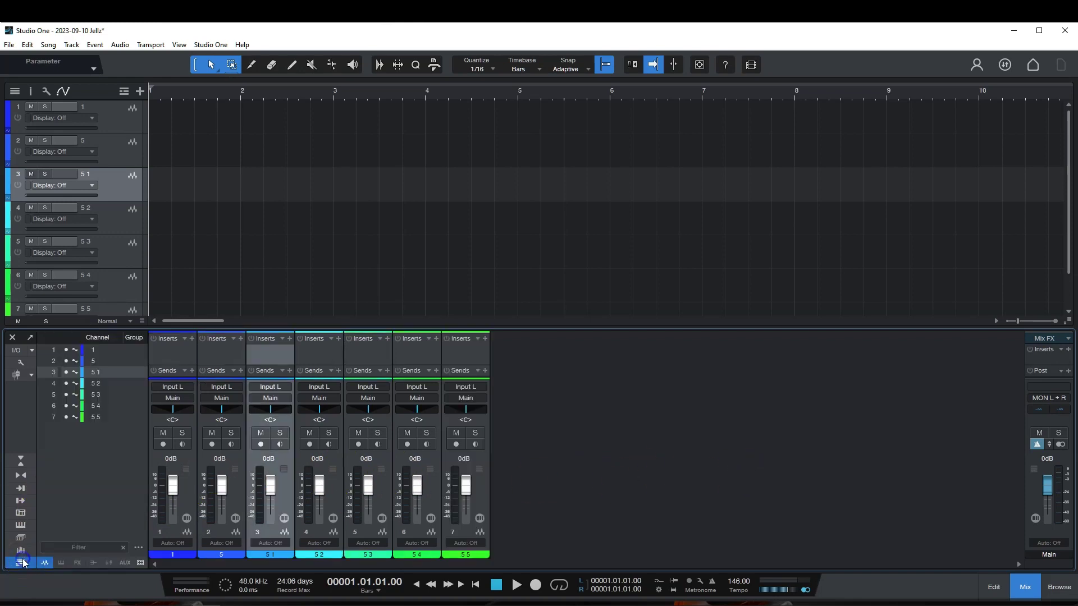
click(23, 562)
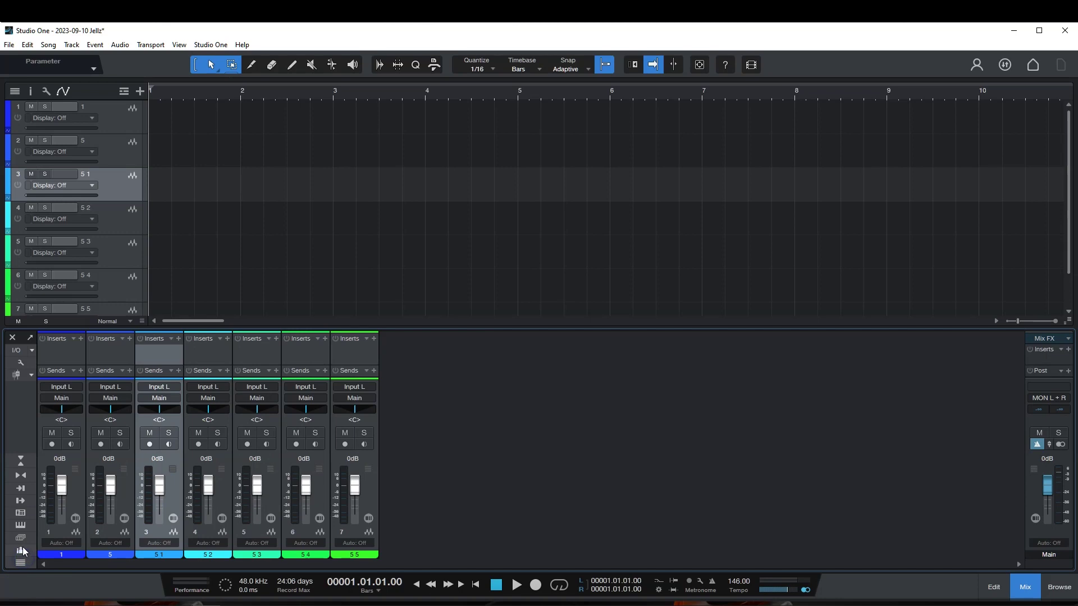
click(22, 547)
click(22, 547)
click(22, 538)
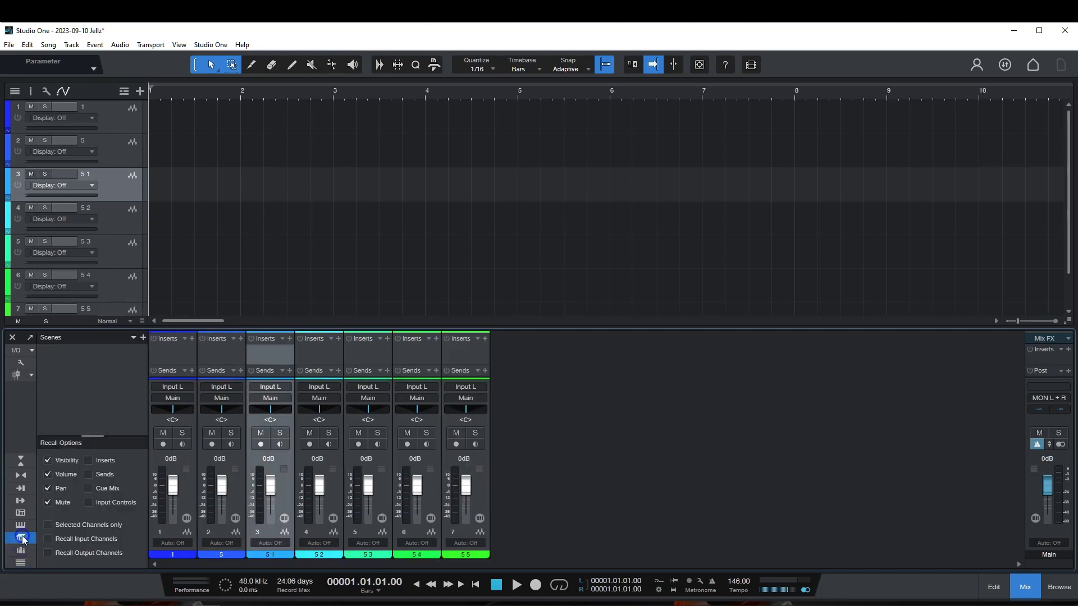
click(22, 535)
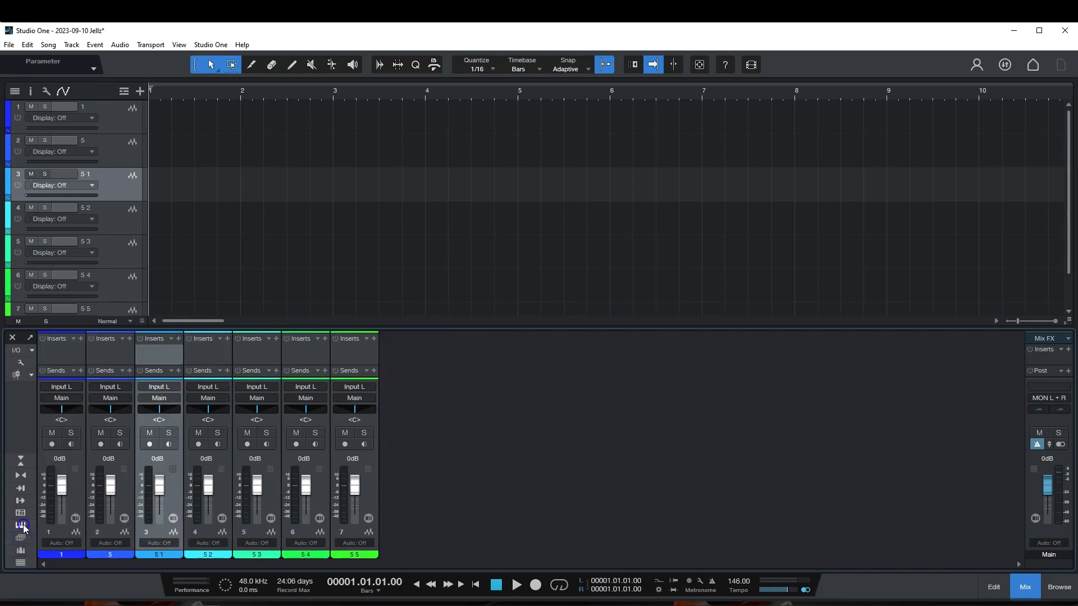
click(24, 527)
click(24, 526)
click(22, 513)
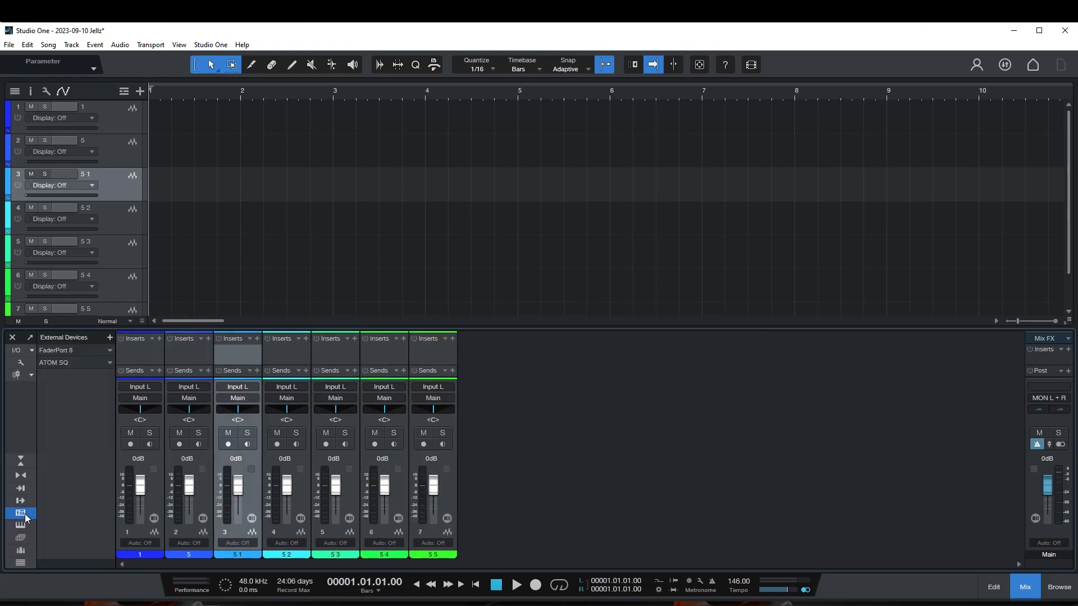
click(21, 514)
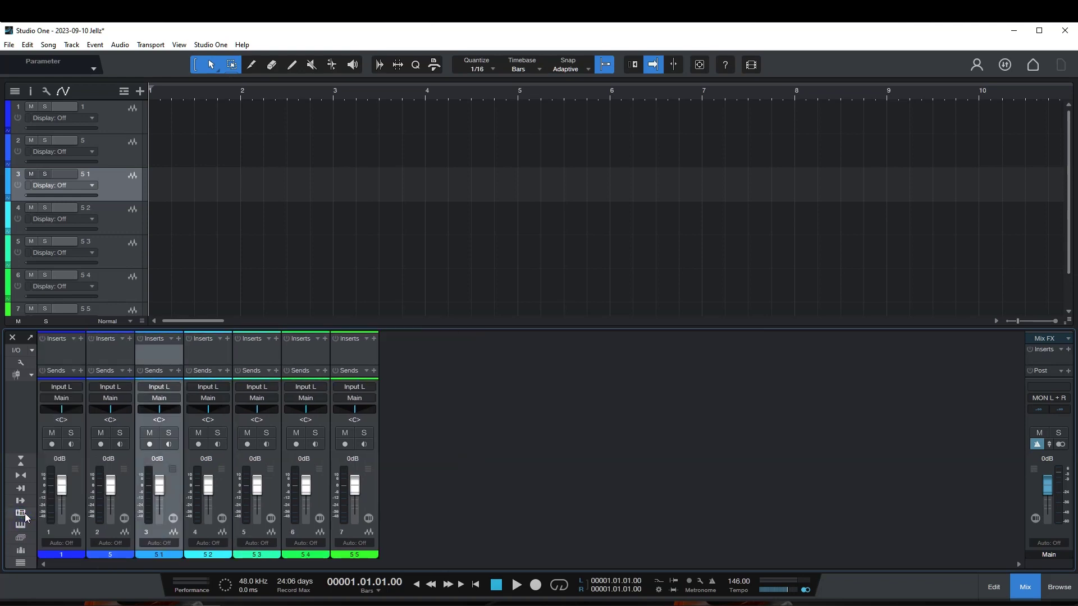
Step: Try further console sidebar controls, then detach the mix console into its own window
click(20, 501)
click(20, 500)
click(296, 405)
click(53, 474)
click(192, 481)
click(335, 500)
click(30, 338)
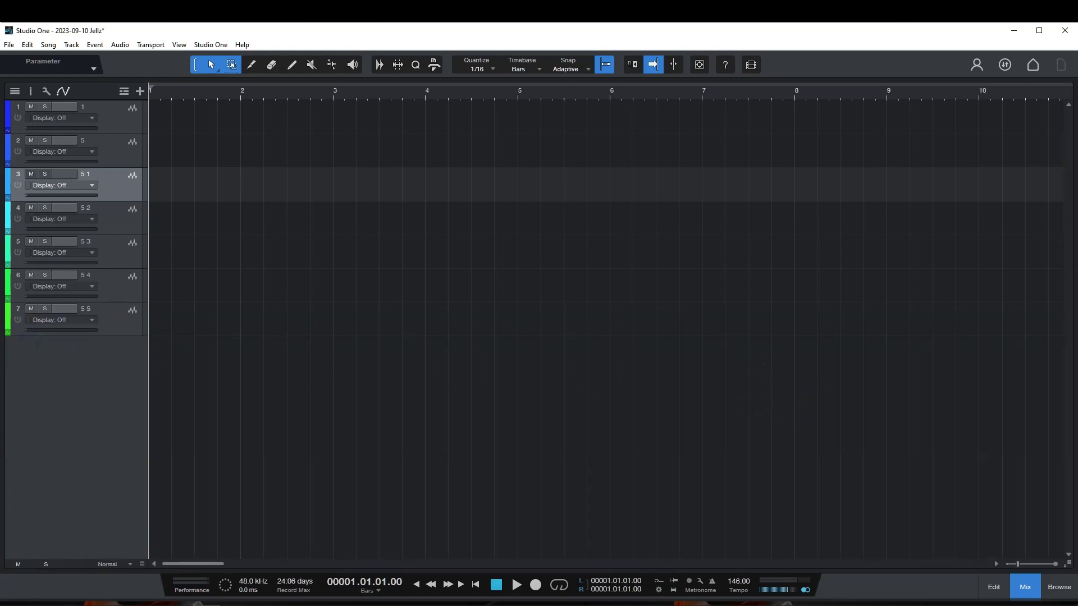
drag(688, 269, 583, 288)
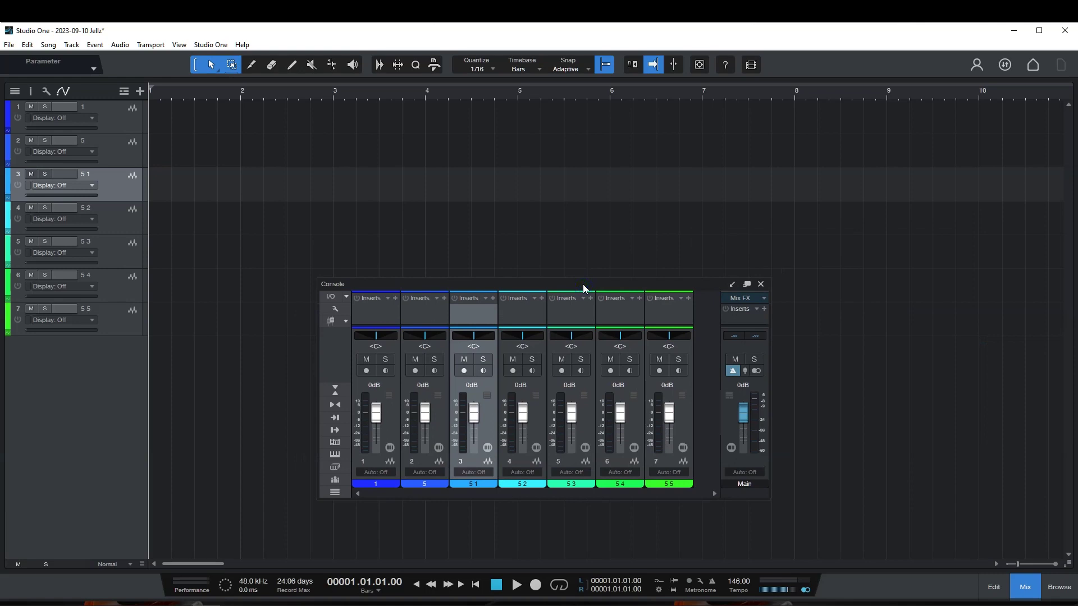
click(732, 285)
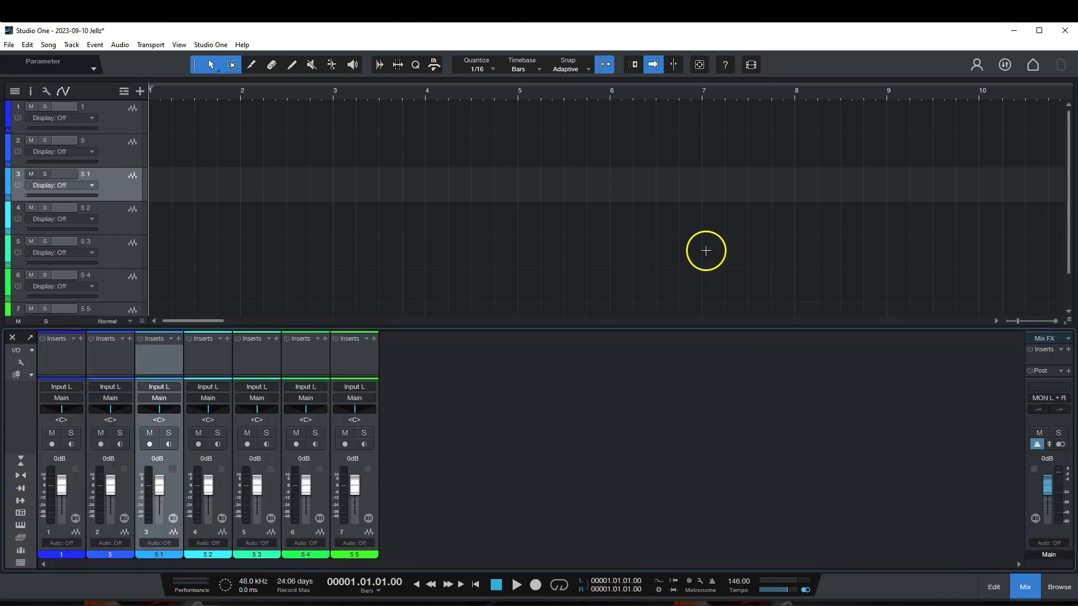
click(1023, 579)
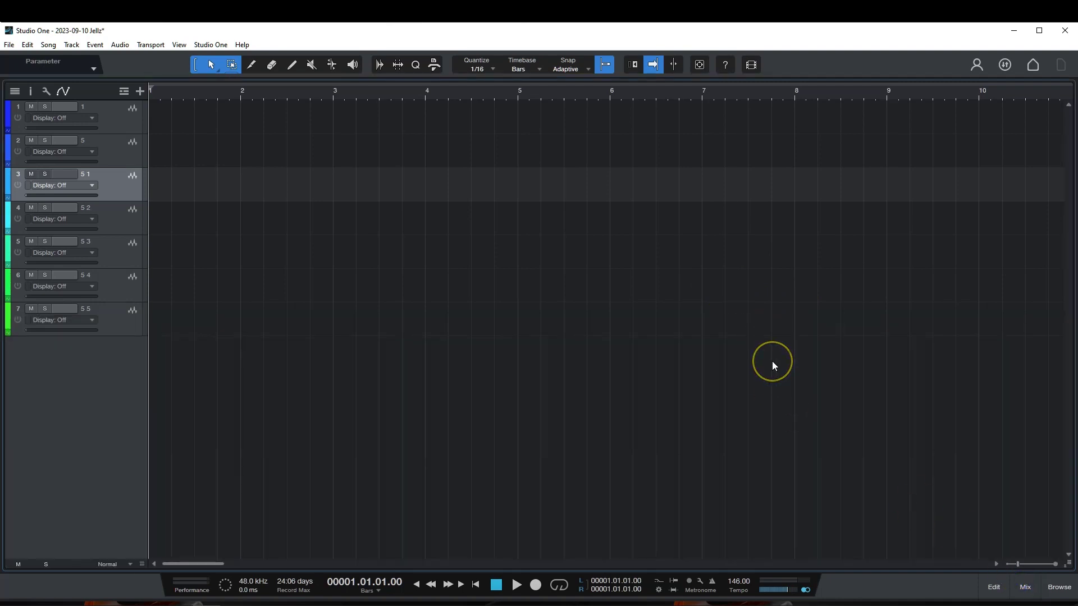